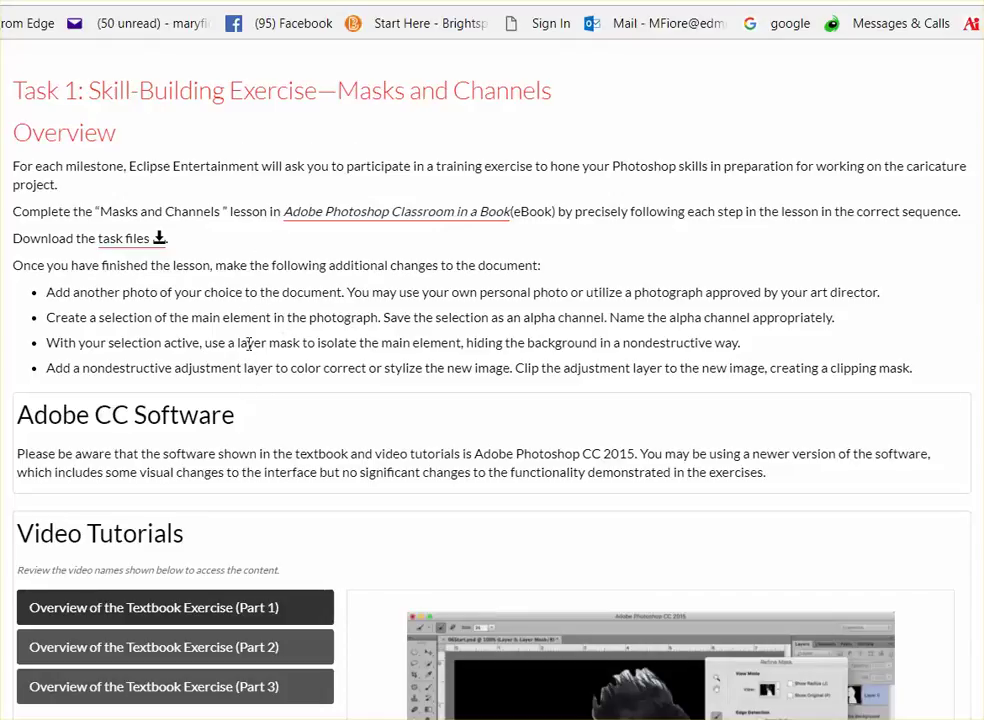
Step: Read the Task 1 Masks and Channels assignment requirements and switch to the submitted M3T1 image in Photoshop
{"action": "scroll", "coordinate": [494, 335], "scroll_direction": "down", "scroll_amount": 10}
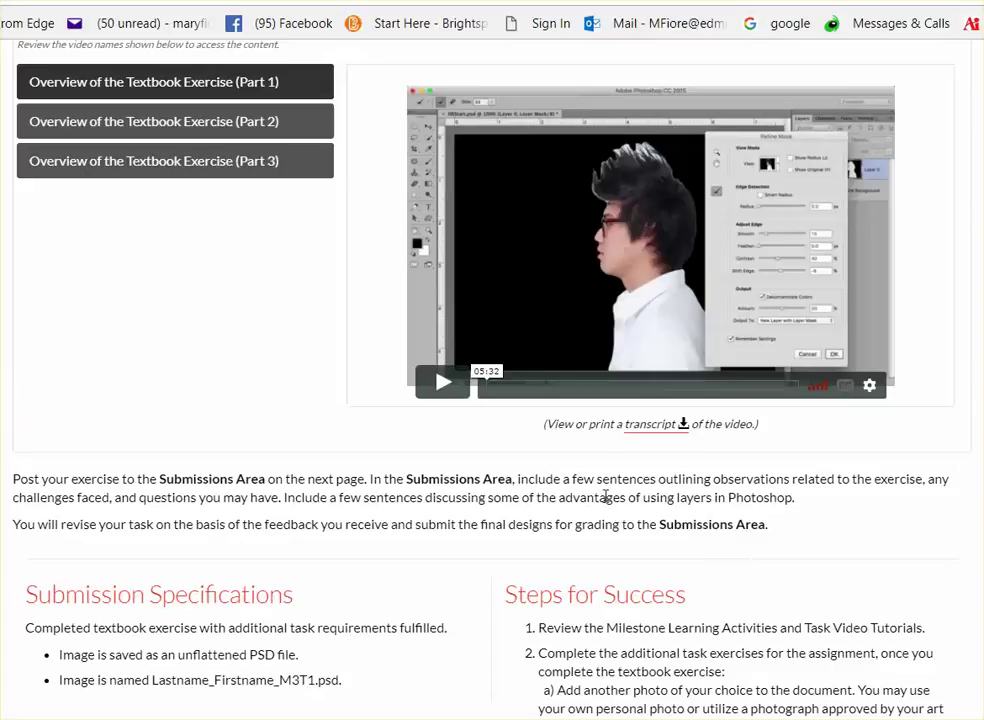
{"action": "scroll", "coordinate": [606, 500], "scroll_direction": "up", "scroll_amount": 5}
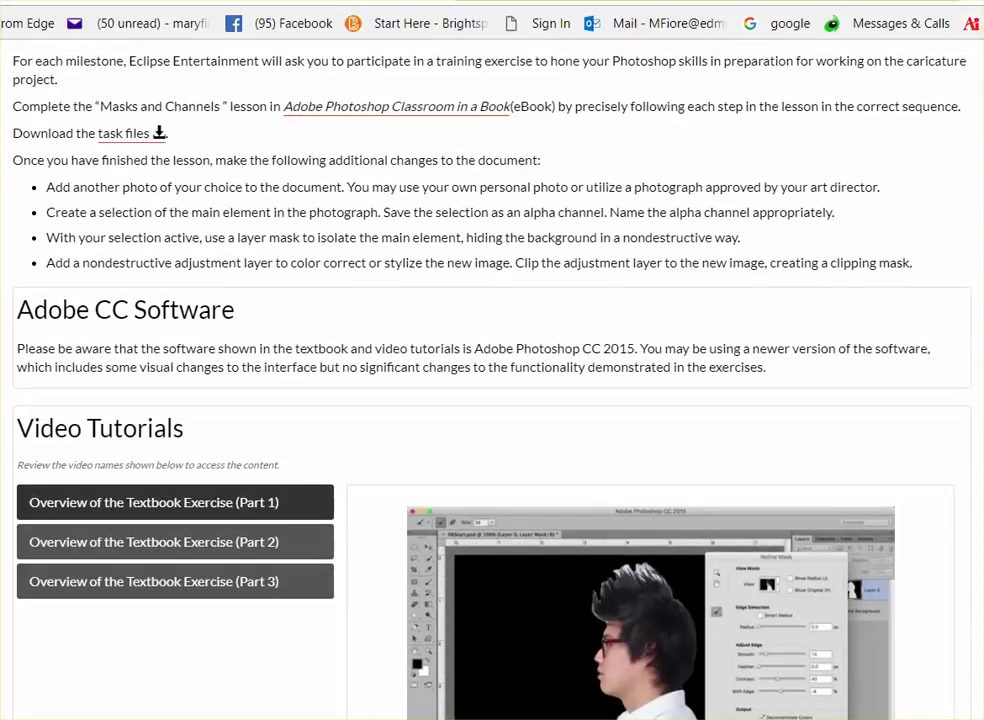
{"action": "key", "text": "ctrl+Tab"}
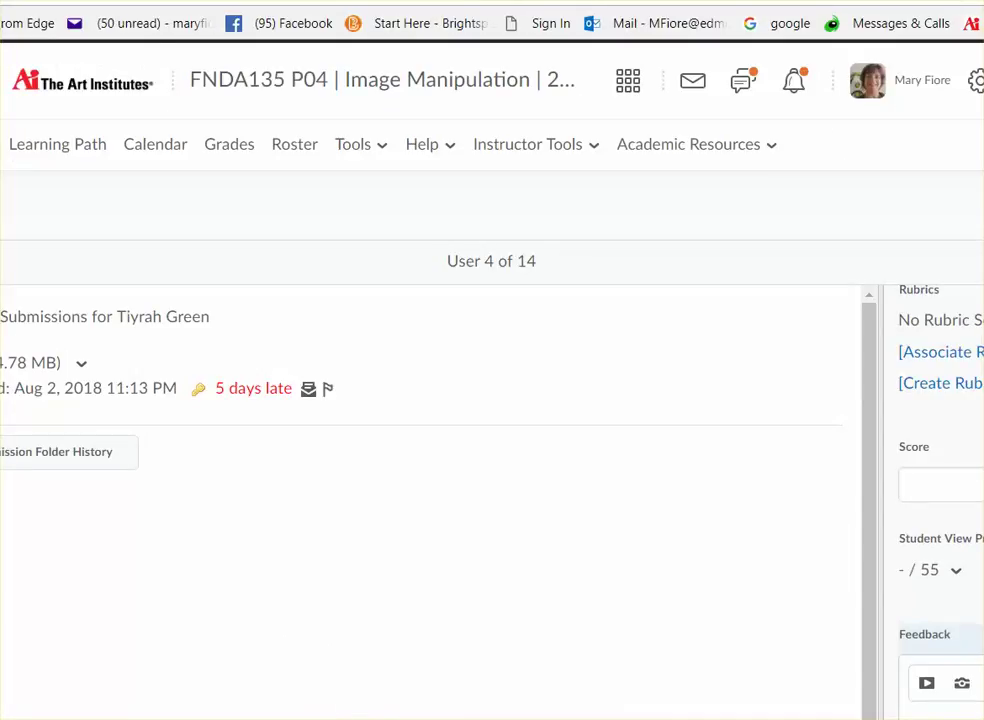
{"action": "key", "text": "alt+Tab"}
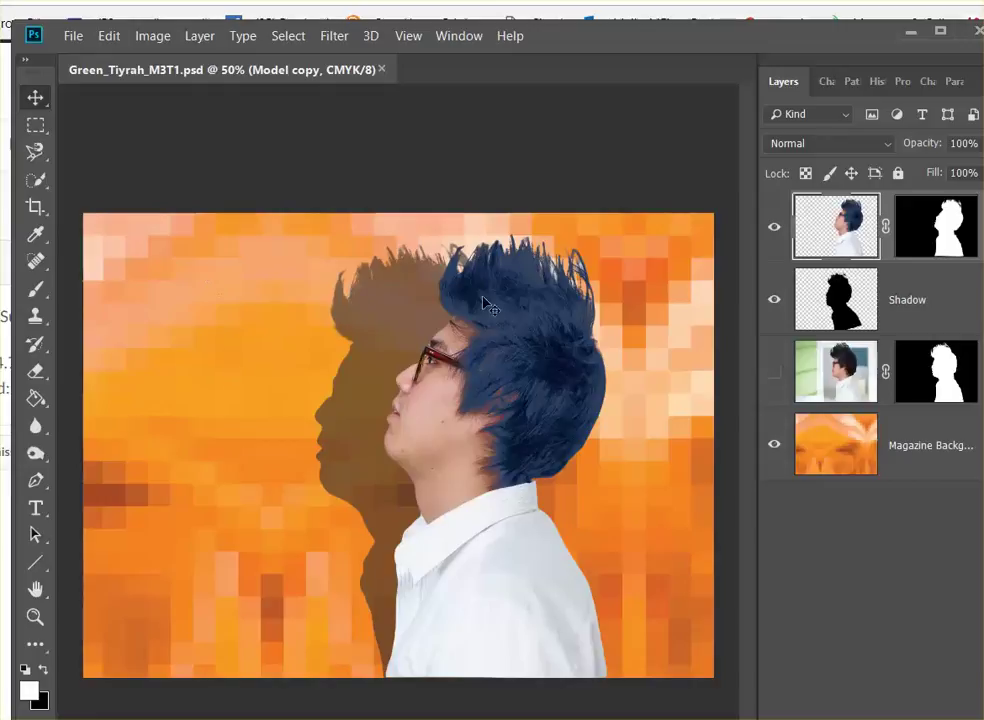
Step: Open the layer mask of the Model copy layer in Select and Mask
{"action": "left_click", "coordinate": [911, 224]}
{"action": "right_click", "coordinate": [907, 222]}
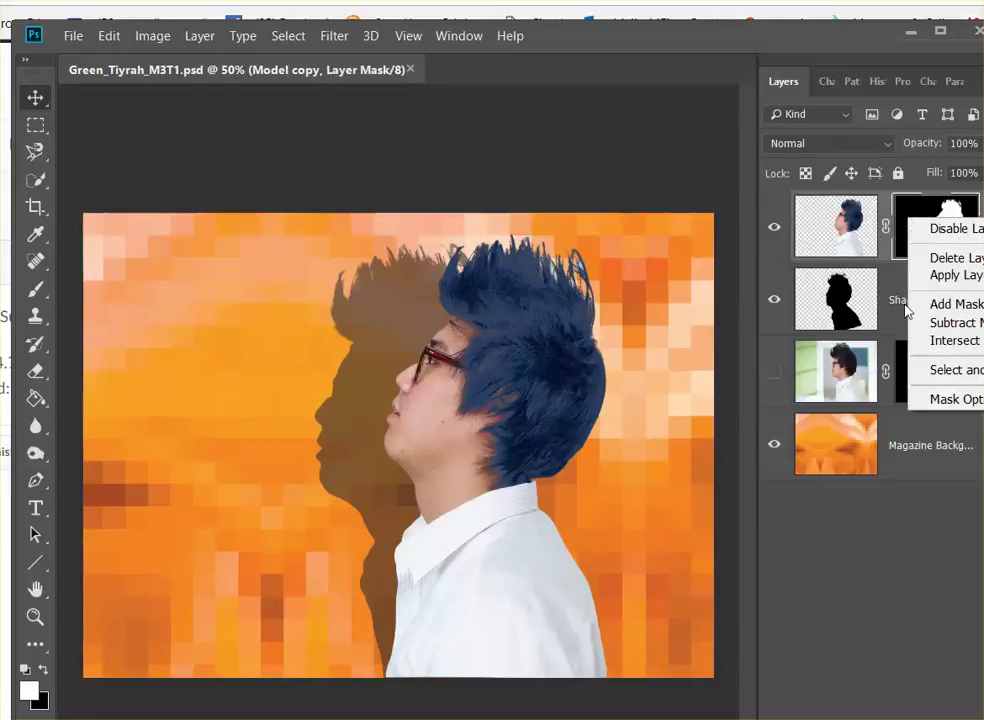
{"action": "left_click", "coordinate": [938, 369]}
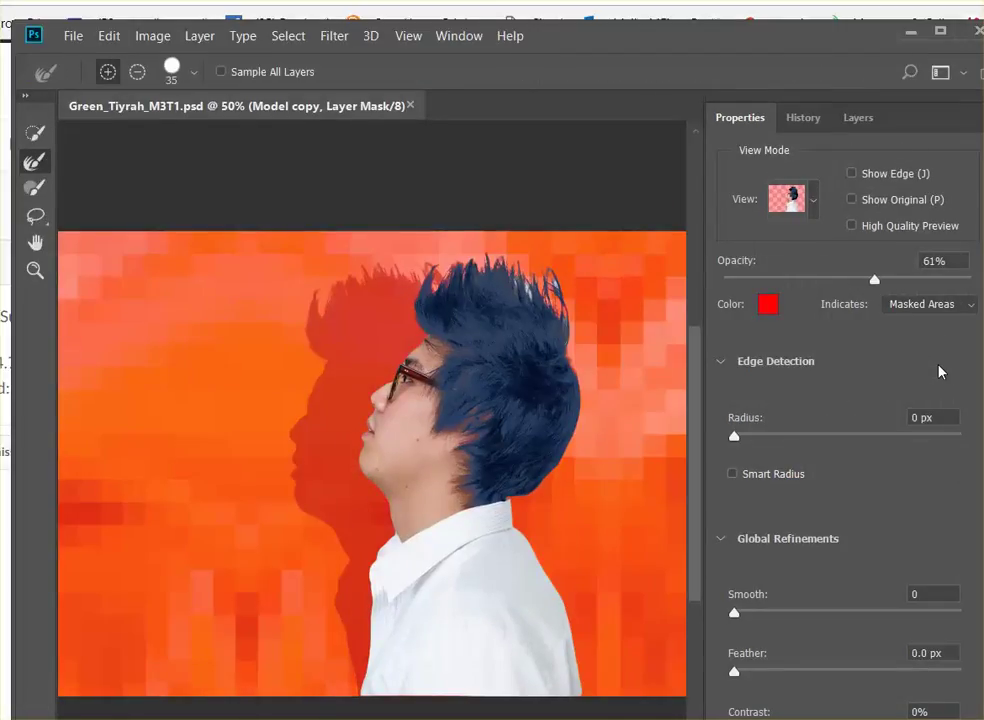
Step: Look over the mask view modes and the edge detection, global refinement and output settings
{"action": "left_click", "coordinate": [814, 205]}
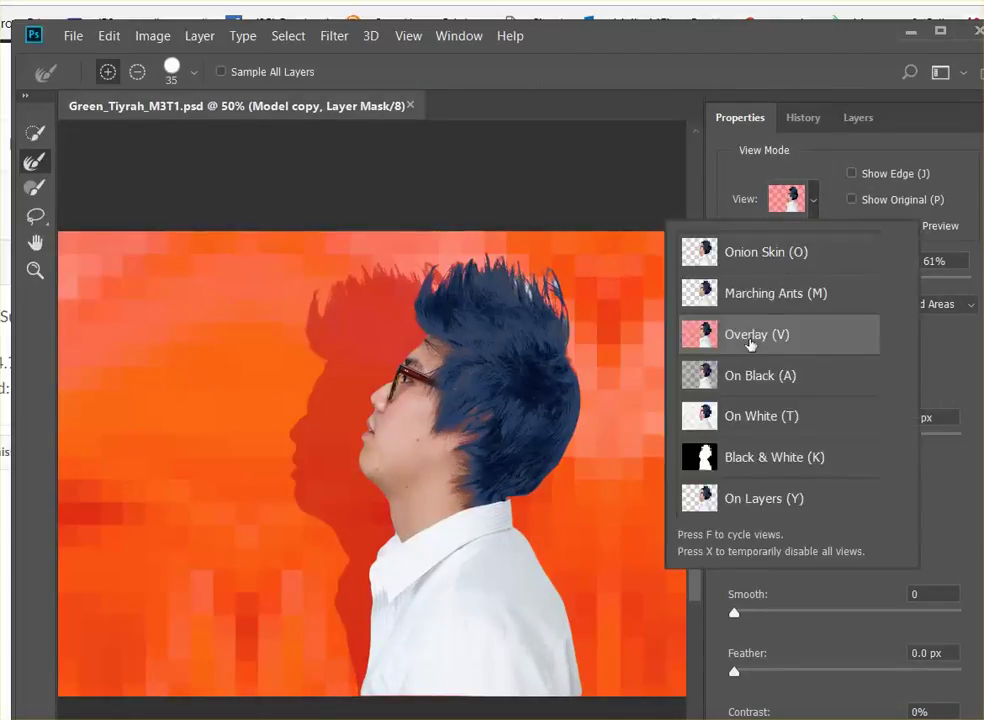
{"action": "left_click", "coordinate": [726, 174]}
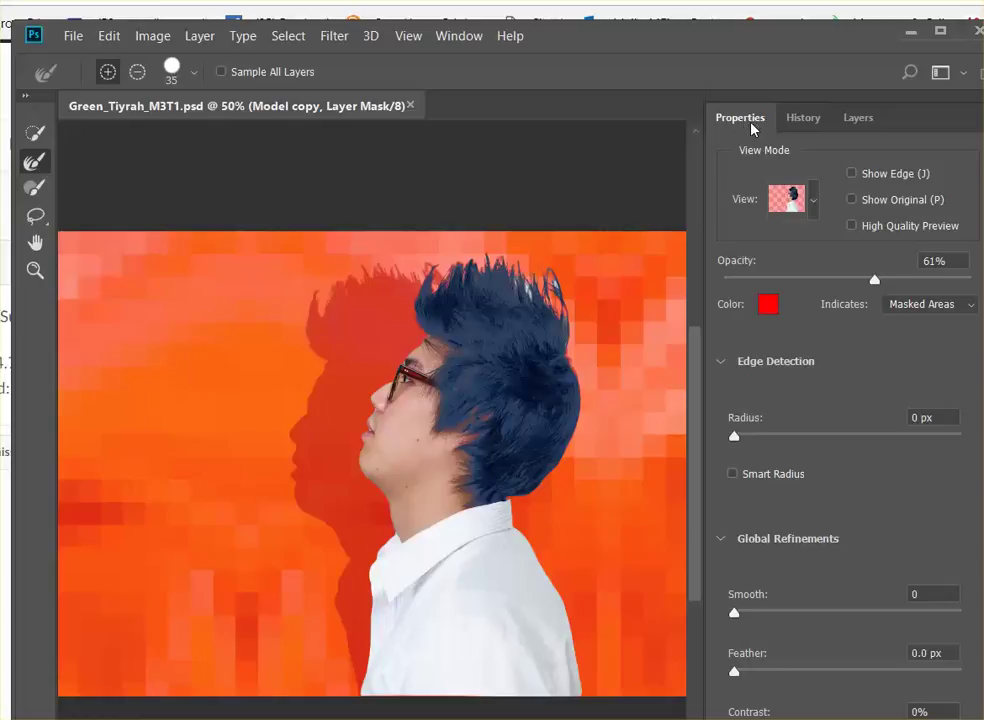
{"action": "left_click", "coordinate": [467, 37]}
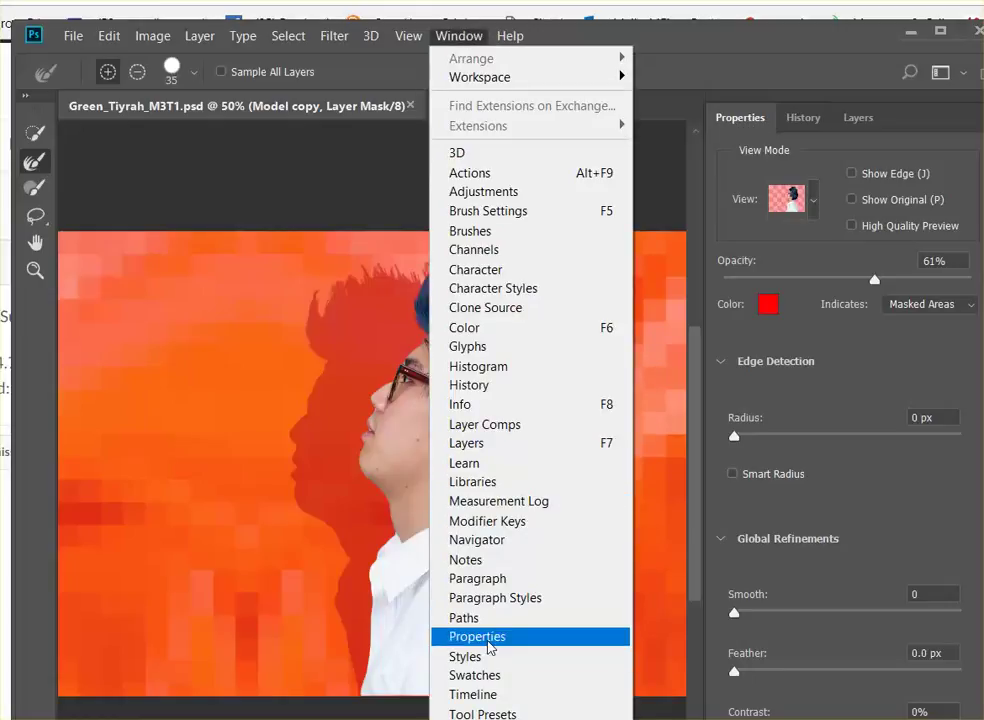
{"action": "left_click", "coordinate": [600, 38]}
{"action": "scroll", "coordinate": [927, 340], "scroll_direction": "down", "scroll_amount": 2}
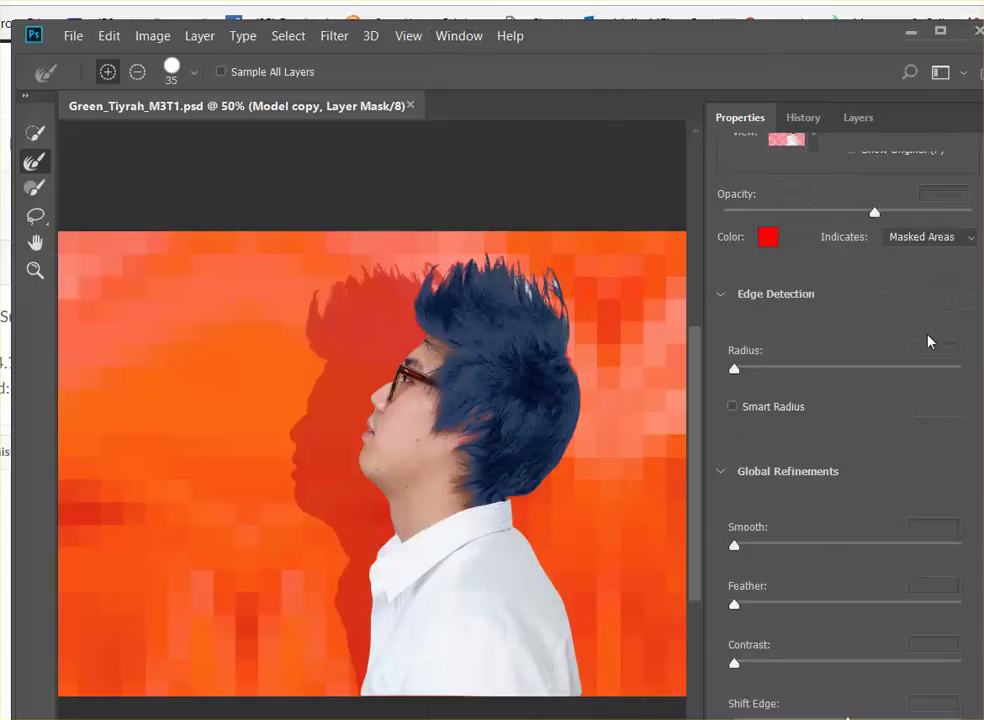
{"action": "scroll", "coordinate": [927, 325], "scroll_direction": "down", "scroll_amount": 4}
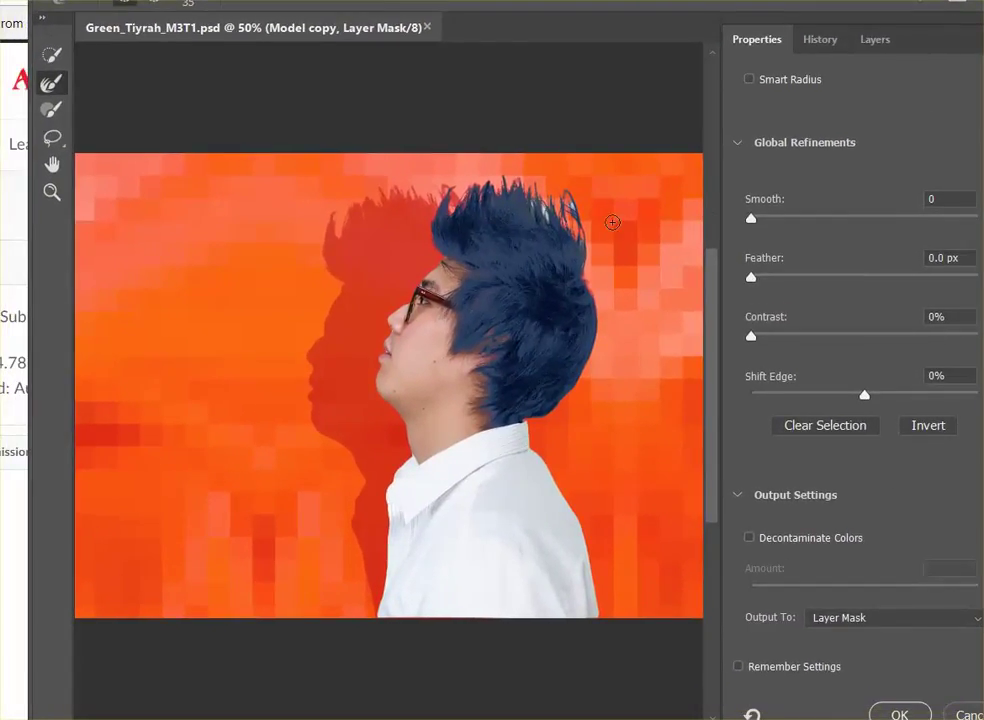
Step: Refine the mask edge around the hair spikes at the back of the head with the Refine Edge Brush and apply it to the layer mask
{"action": "left_click", "coordinate": [53, 192]}
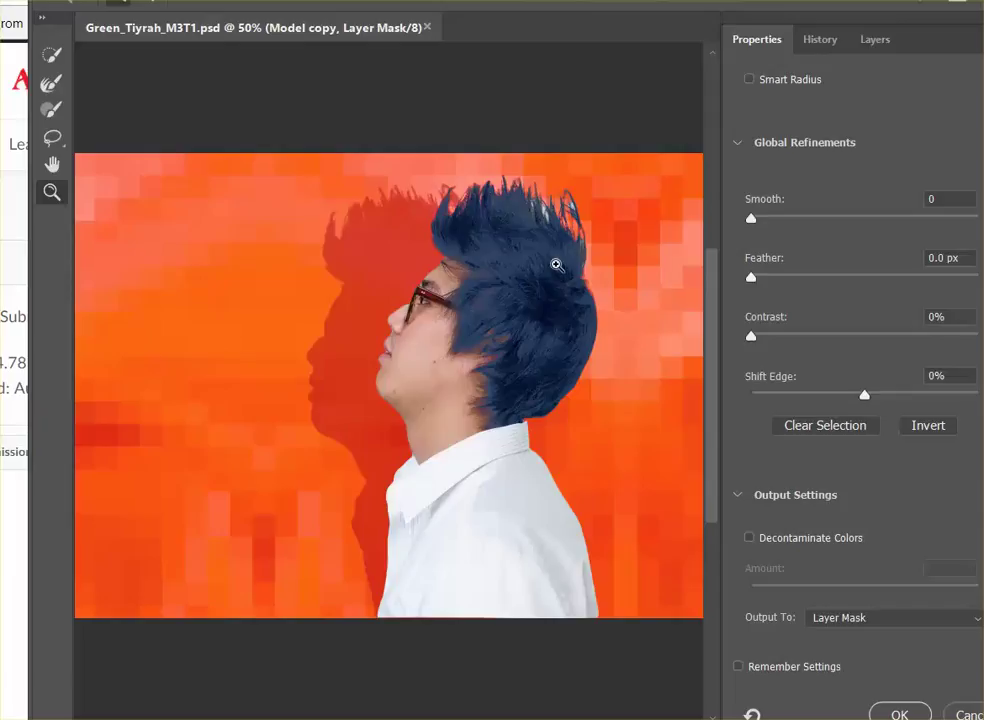
{"action": "left_click", "coordinate": [531, 242]}
{"action": "left_click", "coordinate": [531, 242]}
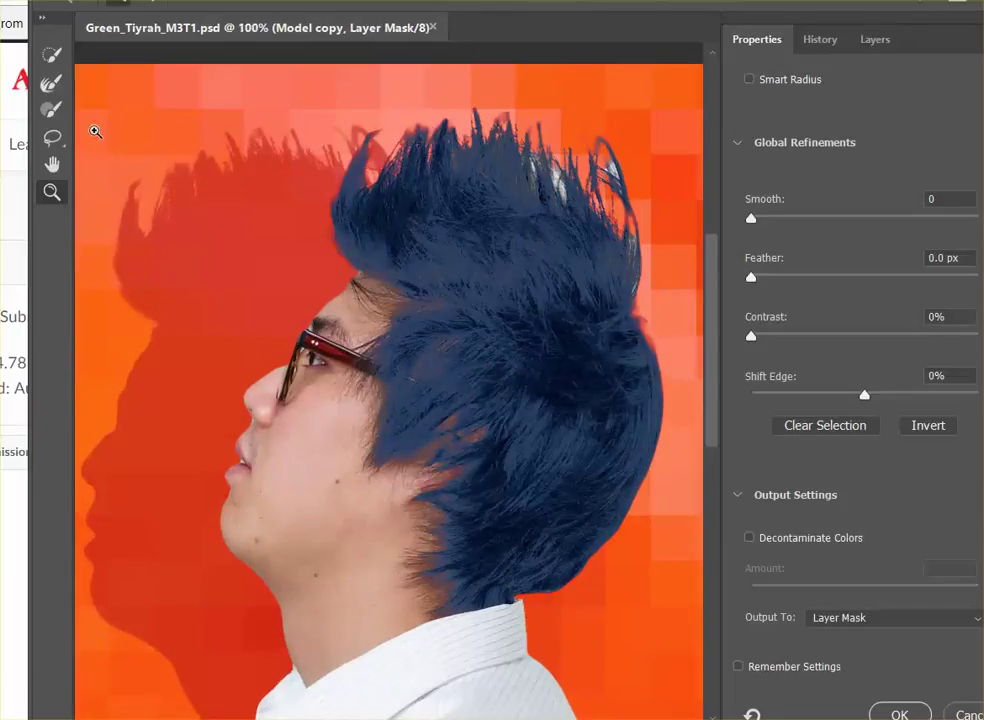
{"action": "left_click", "coordinate": [52, 85]}
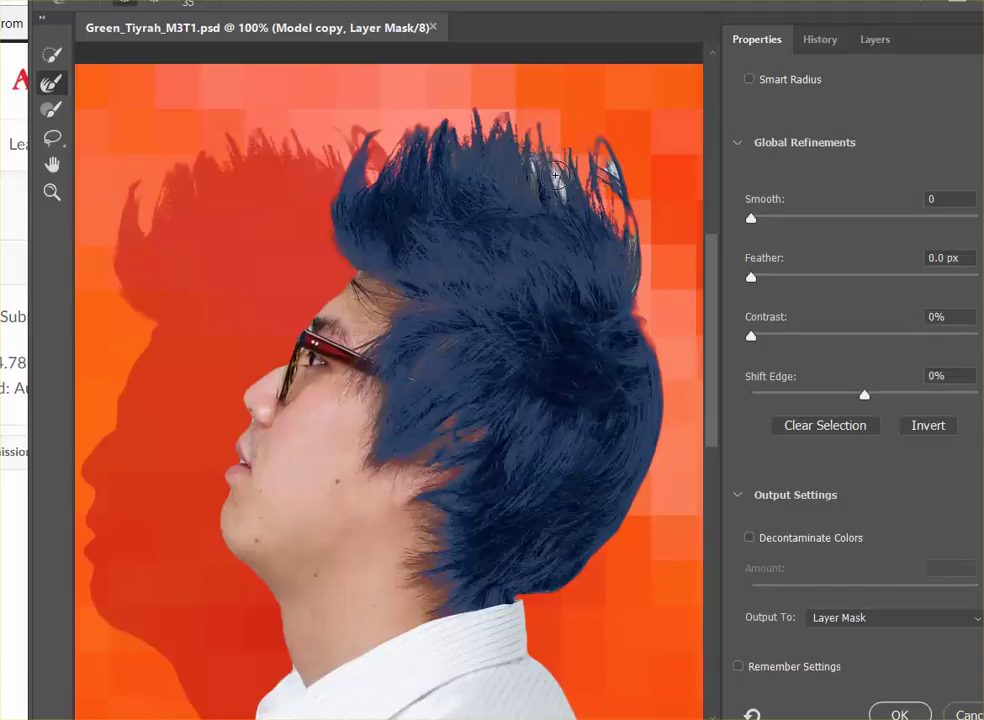
{"action": "left_click_drag", "start_coordinate": [555, 175], "coordinate": [545, 158]}
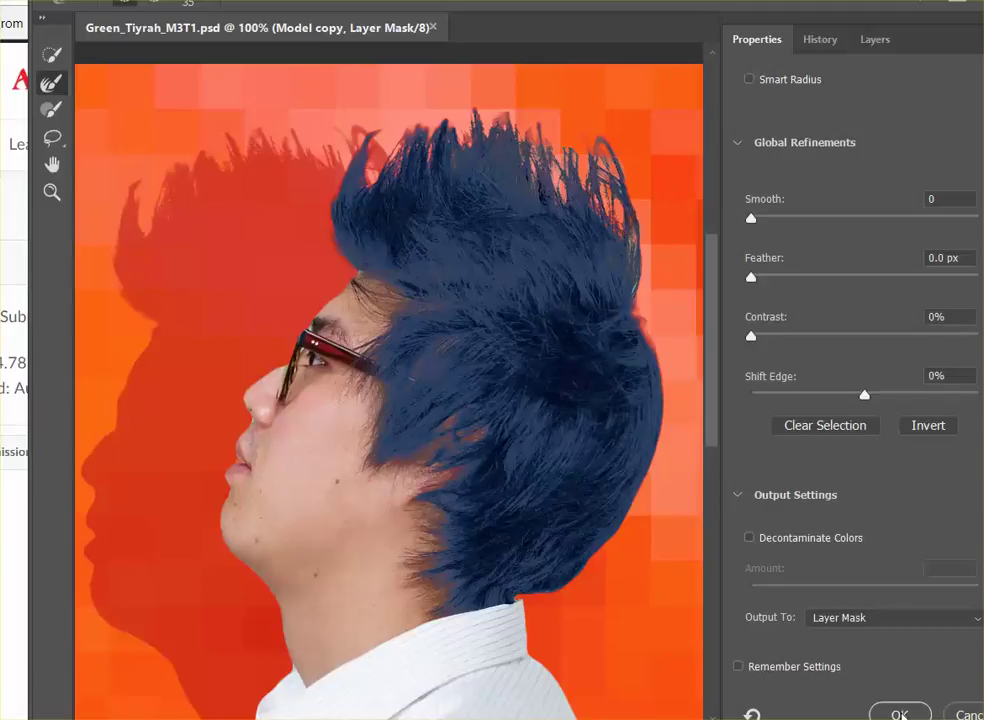
{"action": "left_click", "coordinate": [899, 714]}
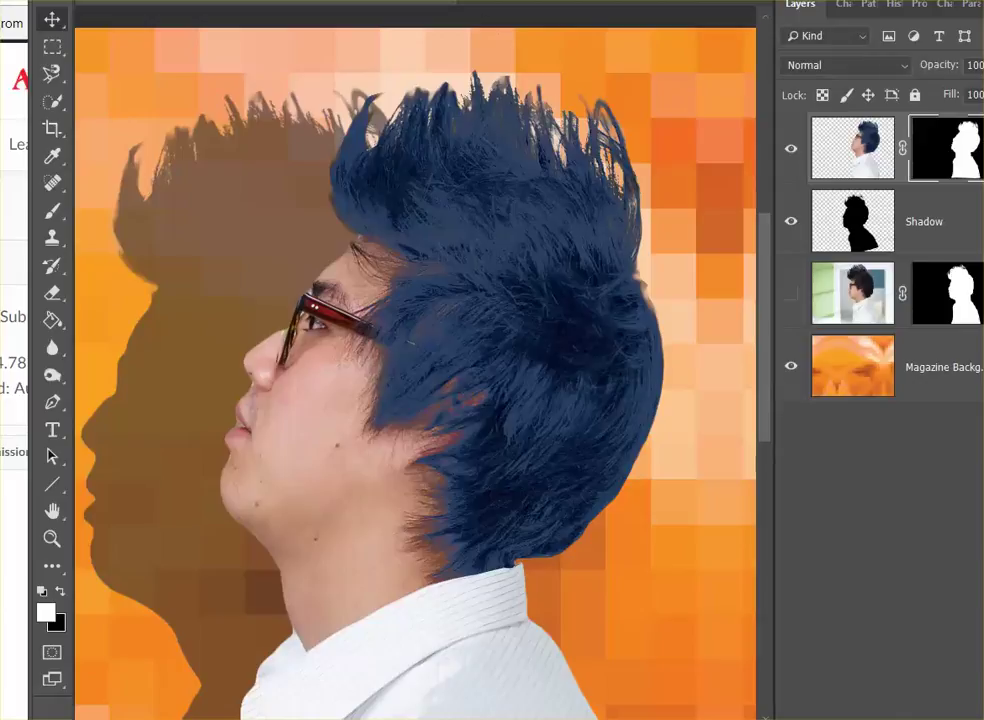
Step: Activate the Zoom tool and look for the setting that shows its missing tool options
{"action": "left_click", "coordinate": [52, 538]}
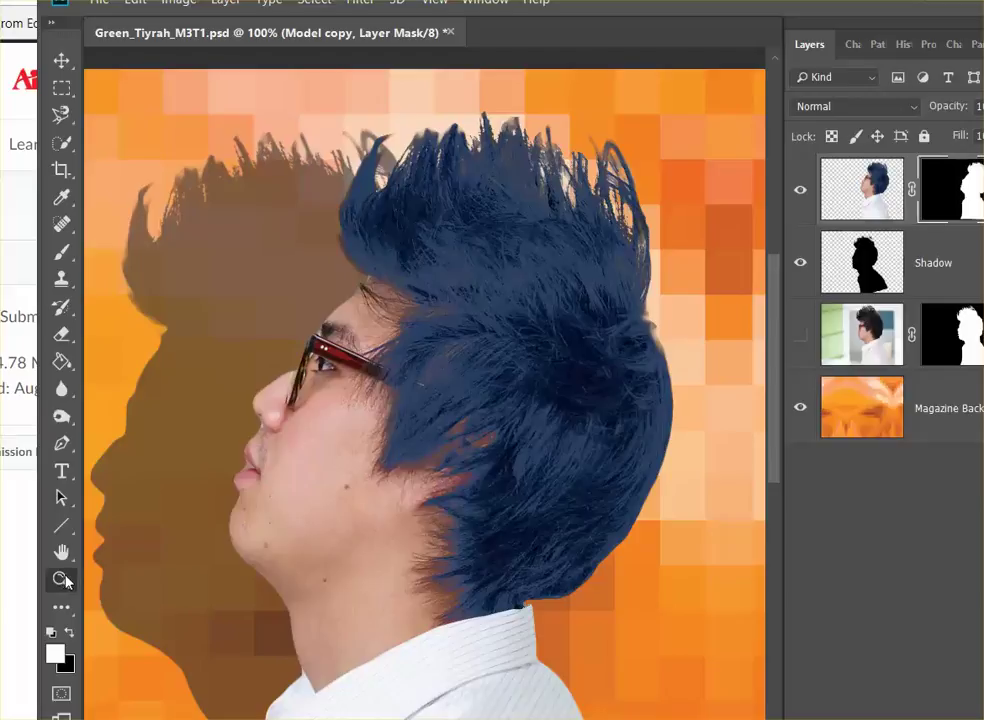
{"action": "left_click", "coordinate": [60, 581]}
{"action": "scroll", "coordinate": [552, 427], "scroll_direction": "down", "scroll_amount": 1}
{"action": "scroll", "coordinate": [552, 427], "scroll_direction": "up", "scroll_amount": 2}
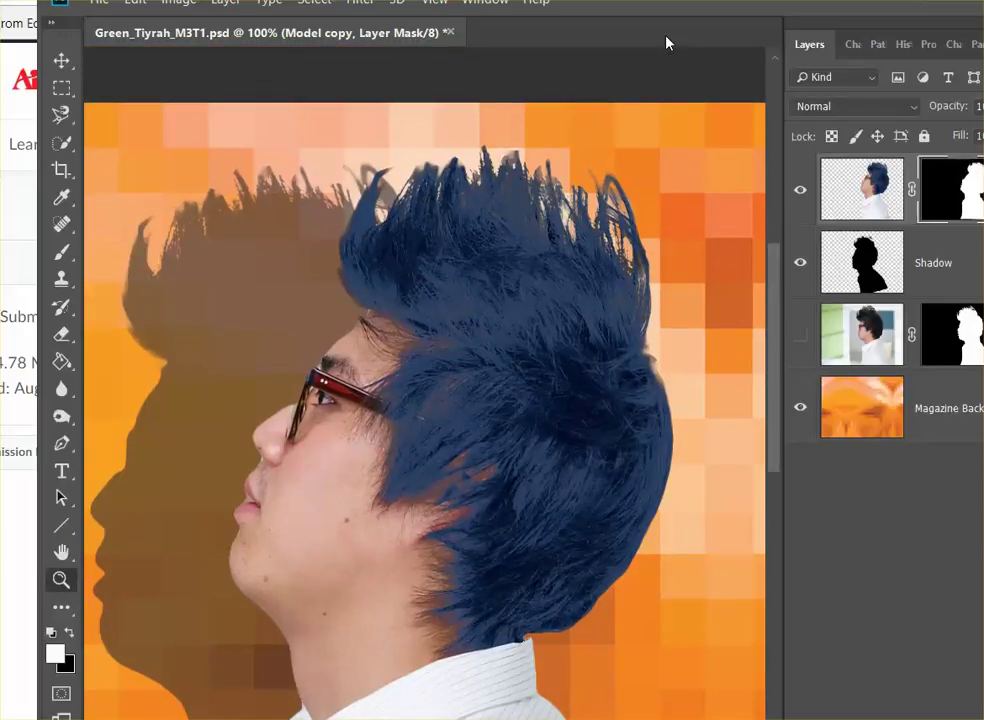
{"action": "left_click_drag", "start_coordinate": [703, 15], "coordinate": [686, 37]}
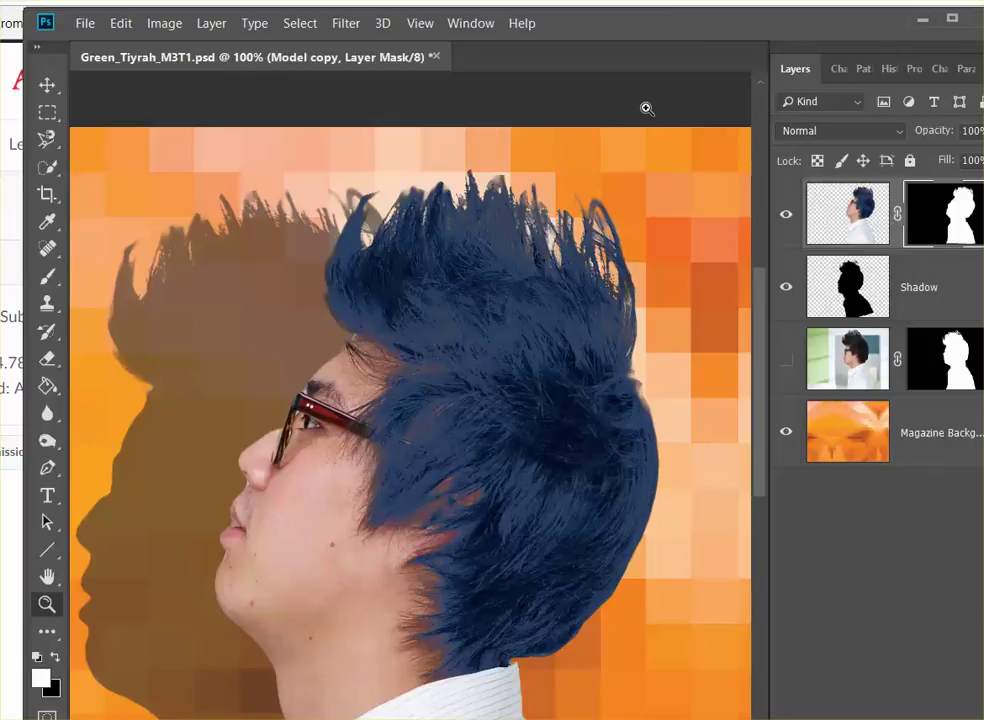
{"action": "left_click", "coordinate": [416, 25]}
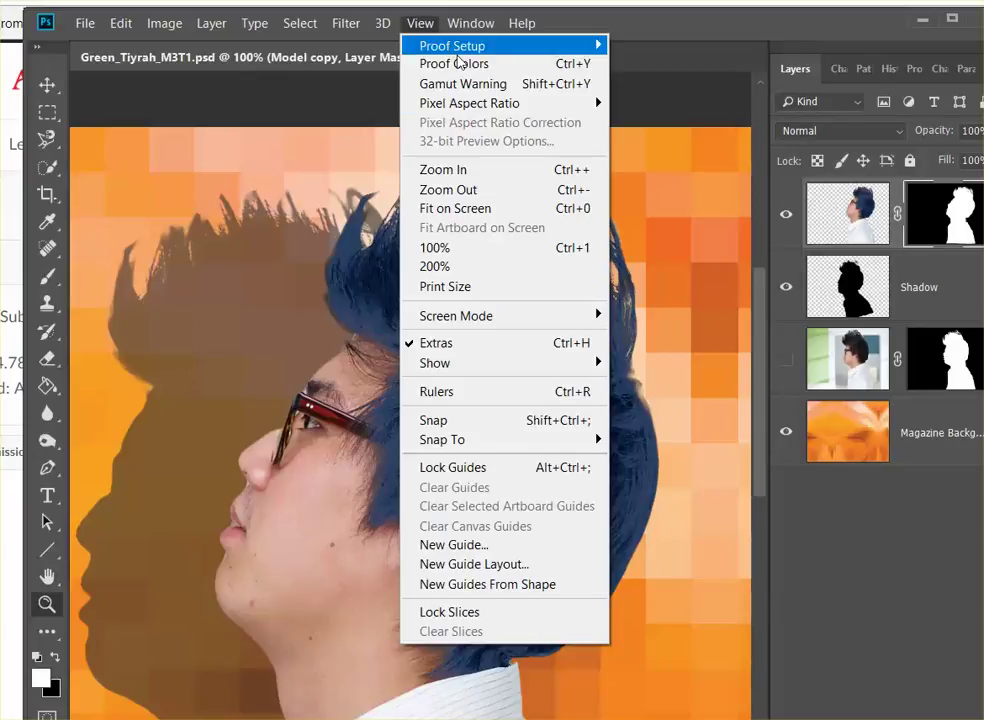
{"action": "left_click", "coordinate": [453, 344]}
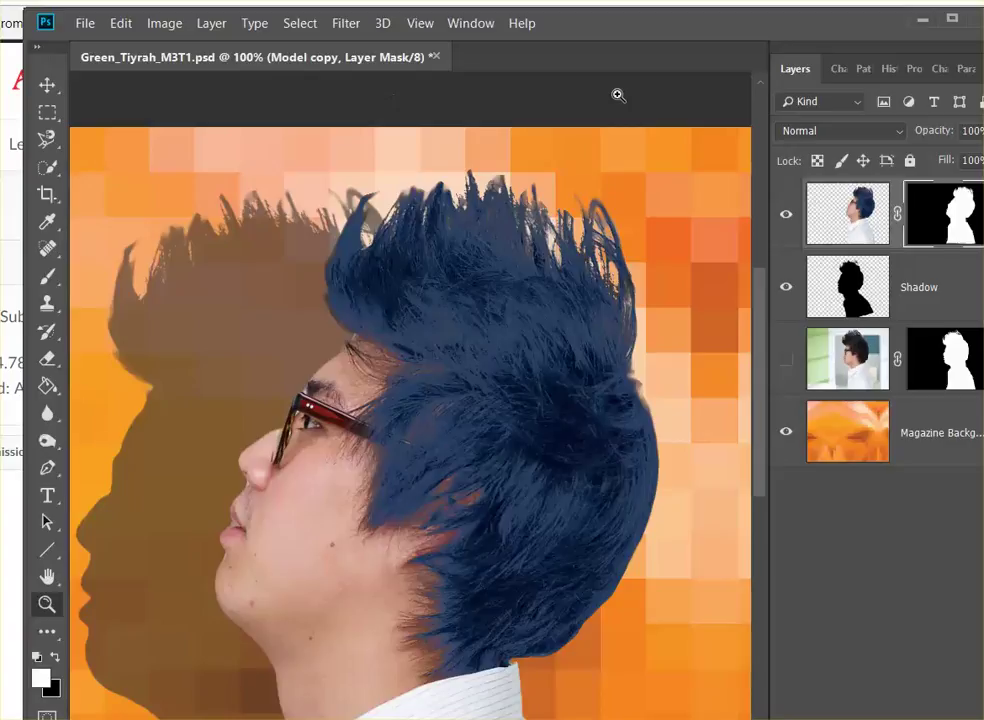
{"action": "left_click", "coordinate": [472, 23]}
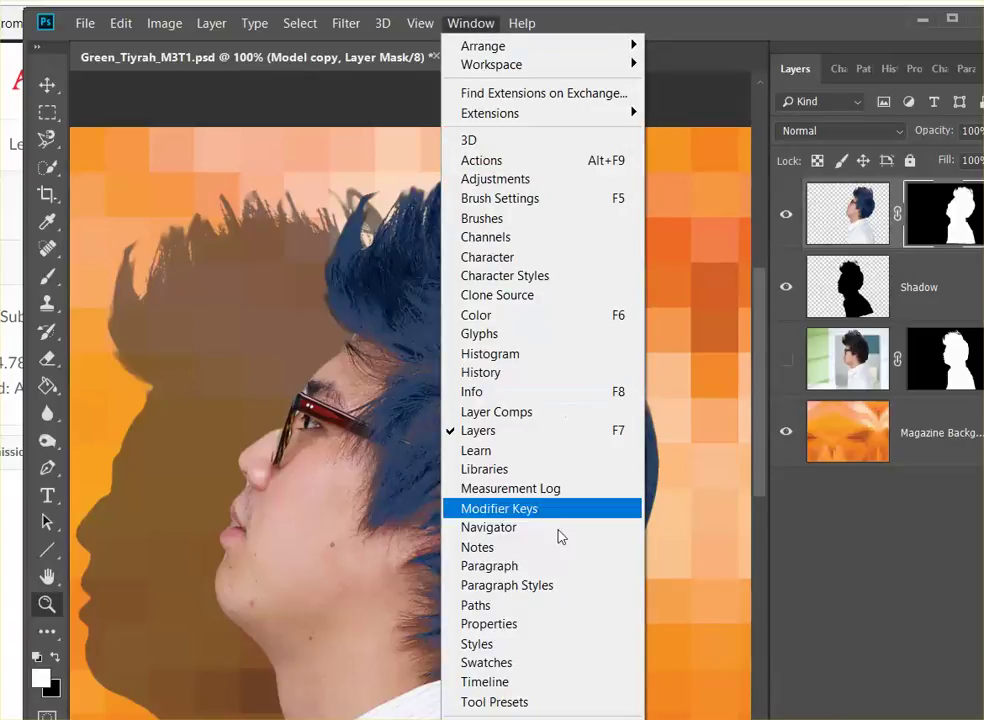
{"action": "left_click", "coordinate": [716, 30]}
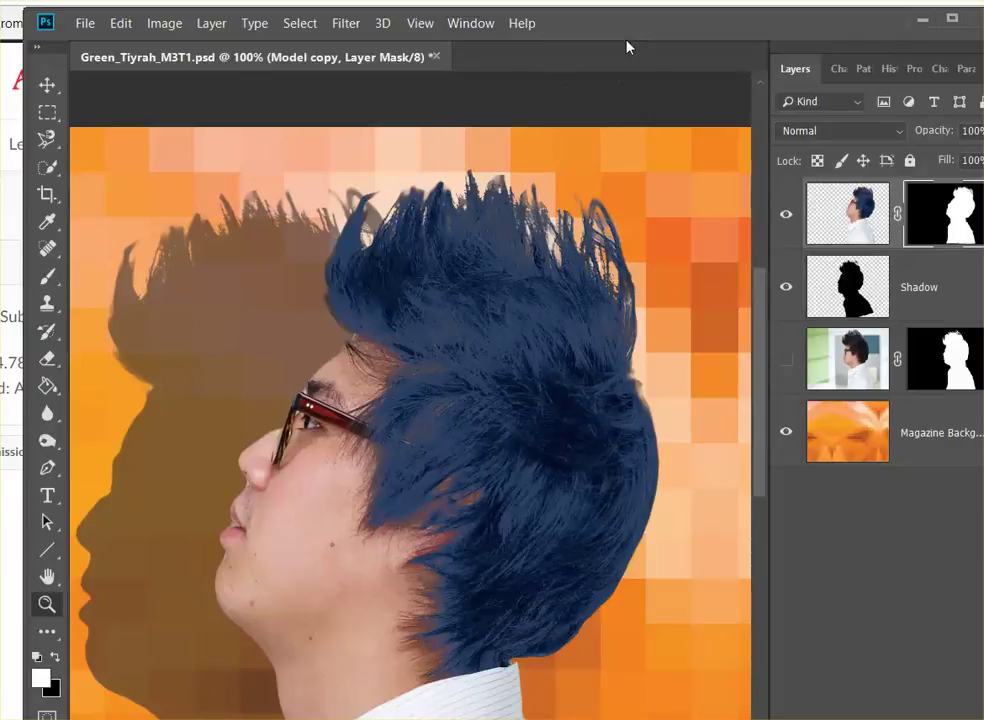
{"action": "left_click", "coordinate": [474, 25]}
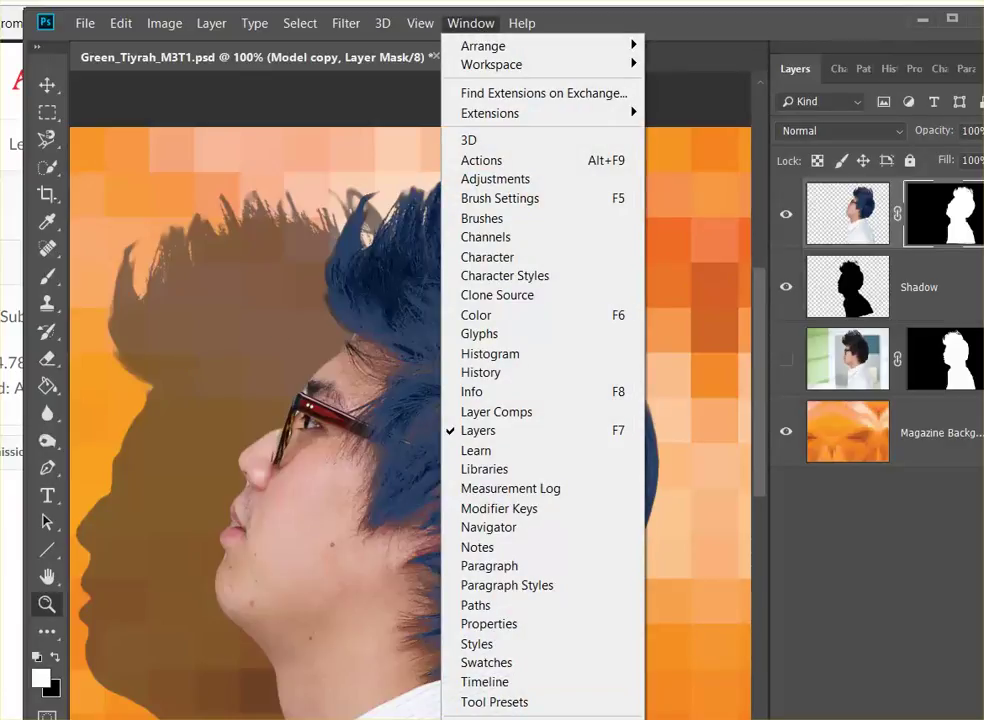
{"action": "left_click", "coordinate": [684, 36]}
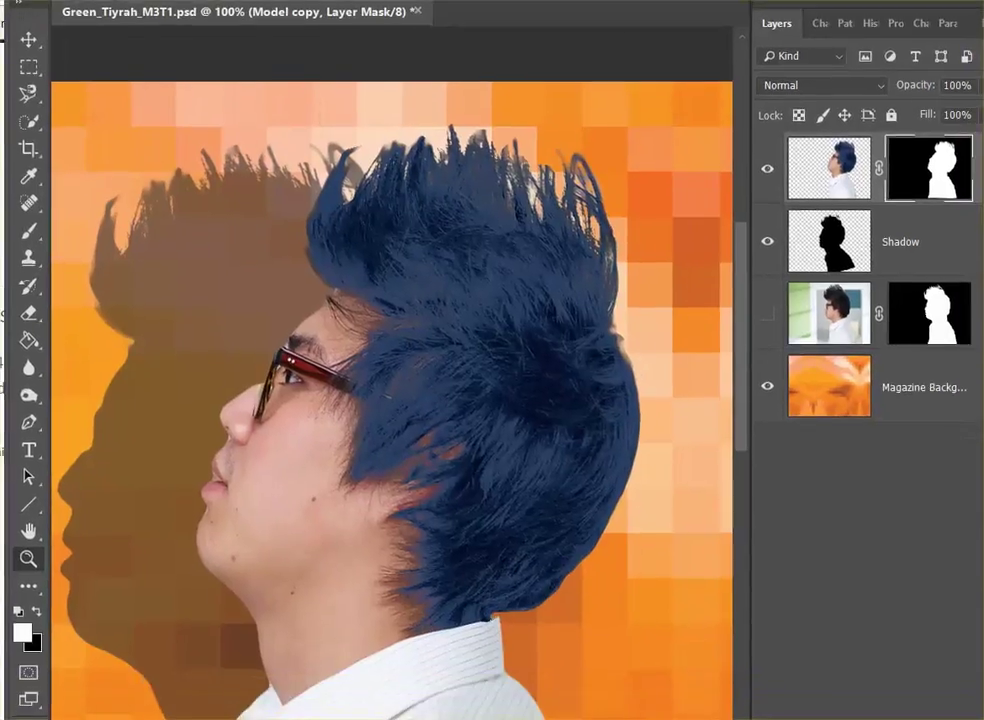
Step: Show the Options bar and fit the whole image on screen
{"action": "key", "text": "alt+w"}
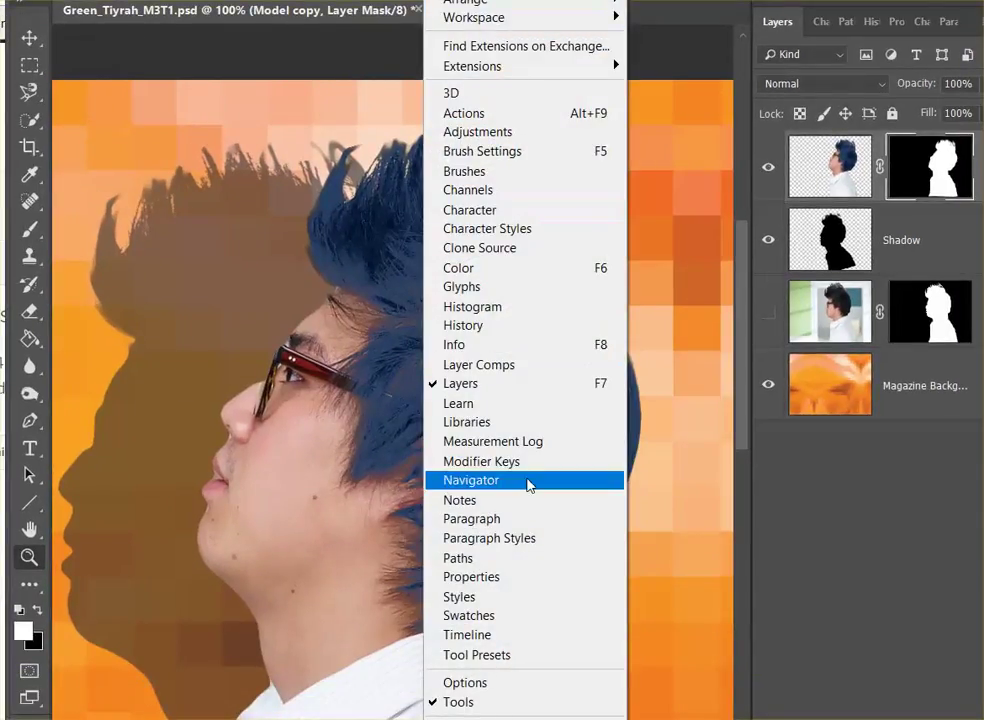
{"action": "left_click", "coordinate": [527, 686]}
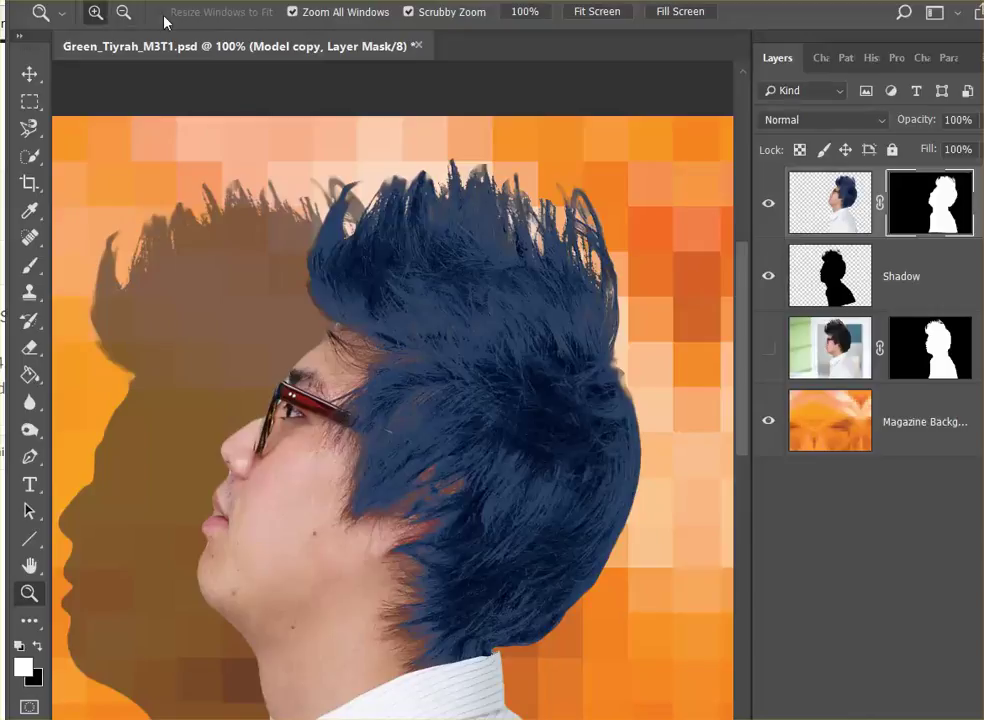
{"action": "key", "text": "alt+w"}
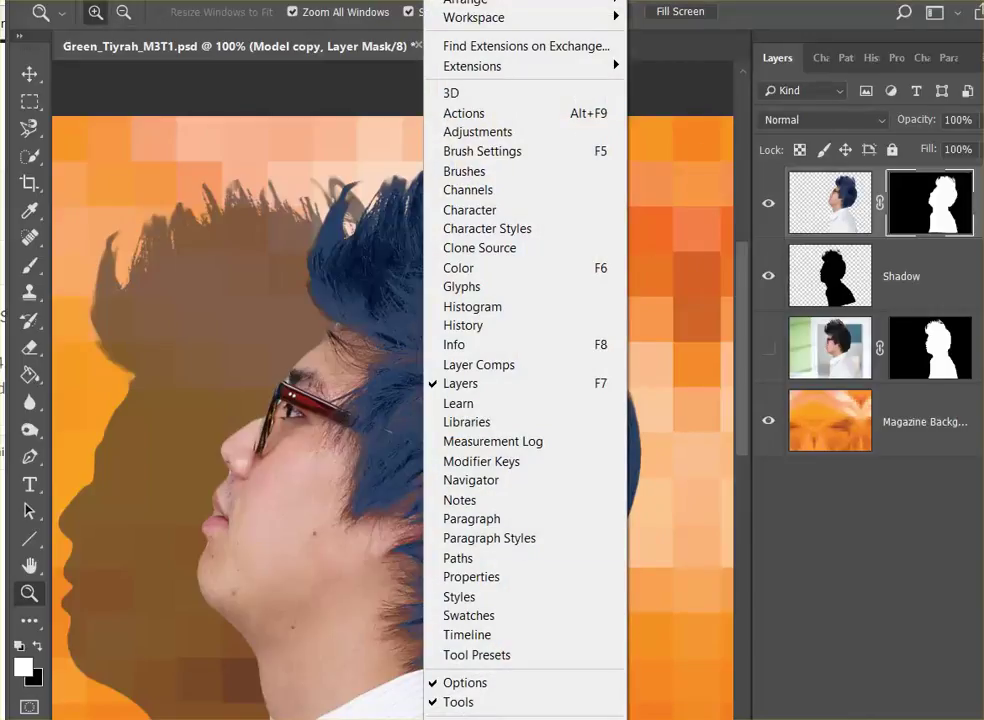
{"action": "key", "text": "Escape"}
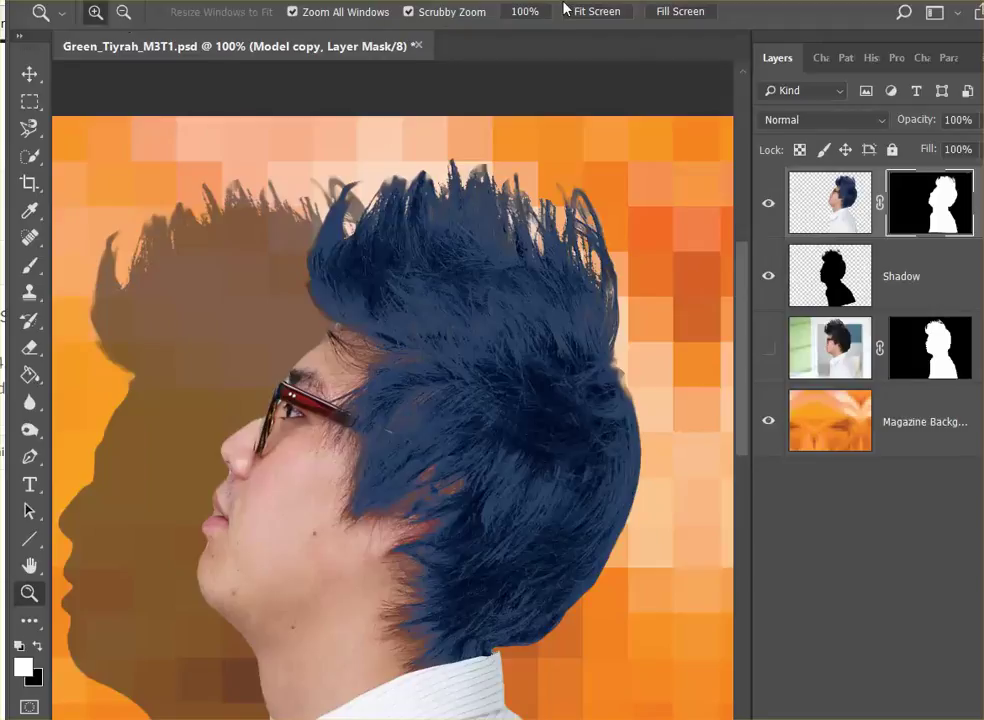
{"action": "left_click", "coordinate": [597, 12]}
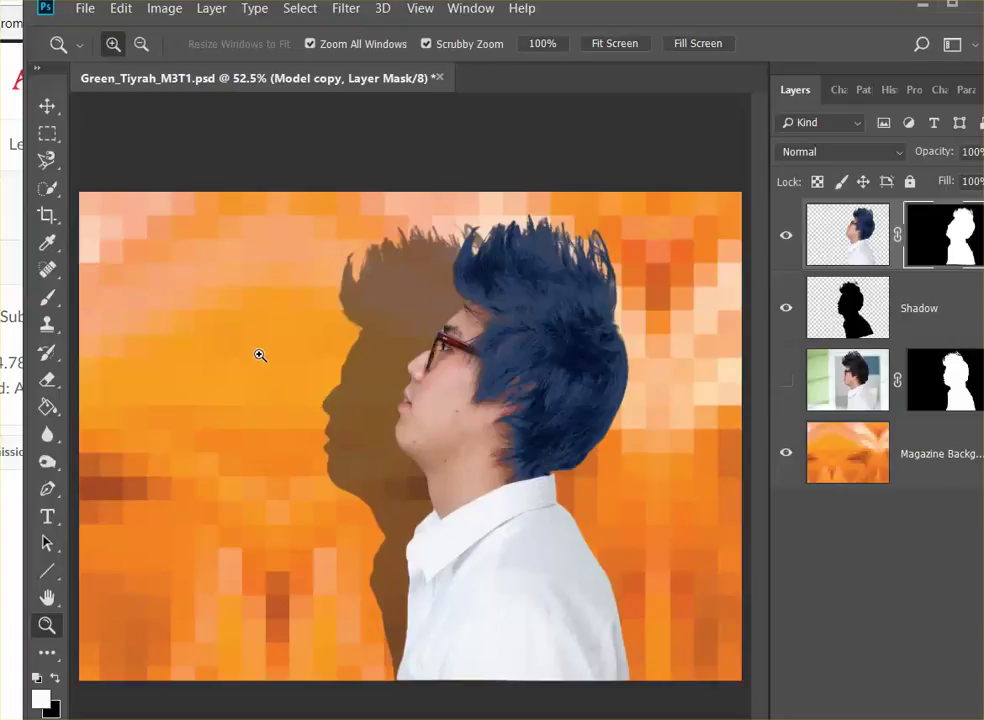
Step: Open the photo pot.jpg and select the entire image
{"action": "left_click", "coordinate": [82, 10]}
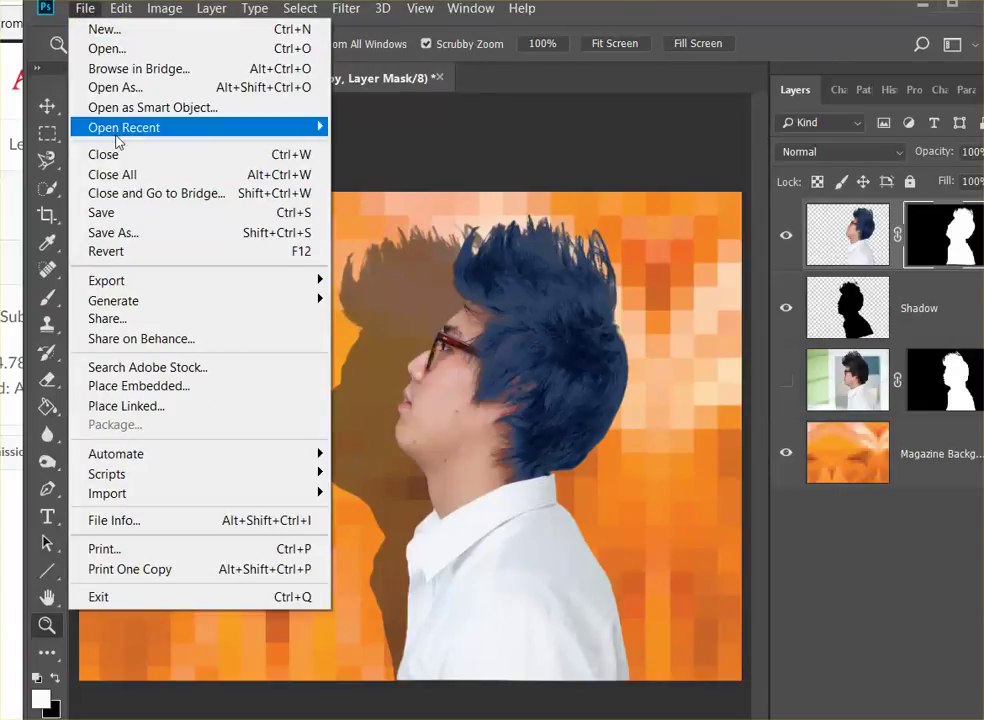
{"action": "mouse_move", "coordinate": [117, 136]}
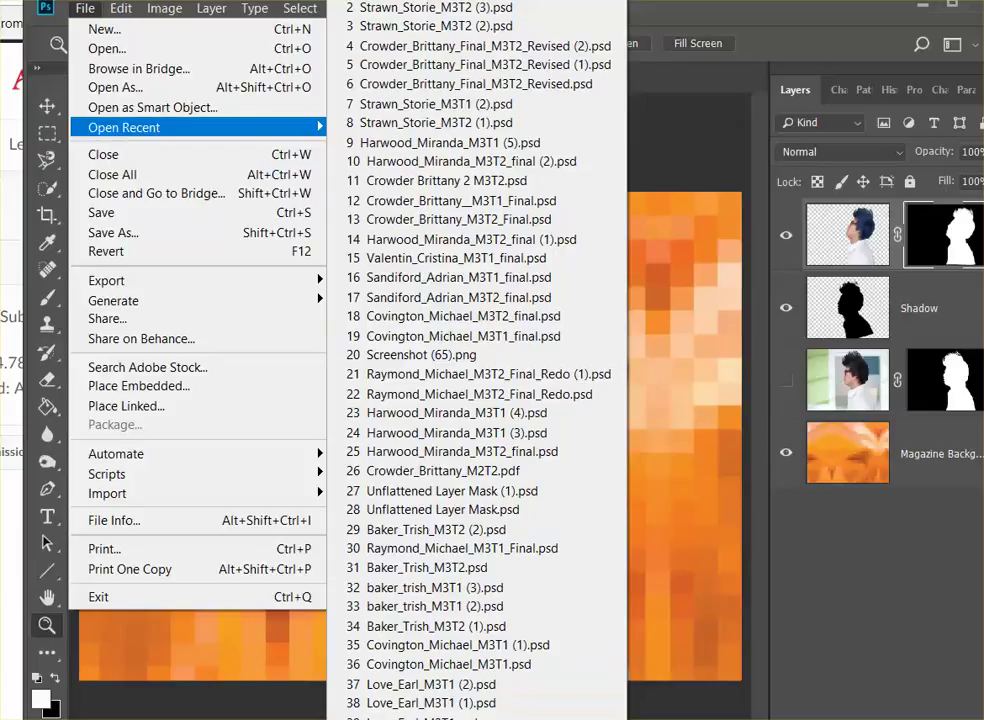
{"action": "key", "text": "Escape"}
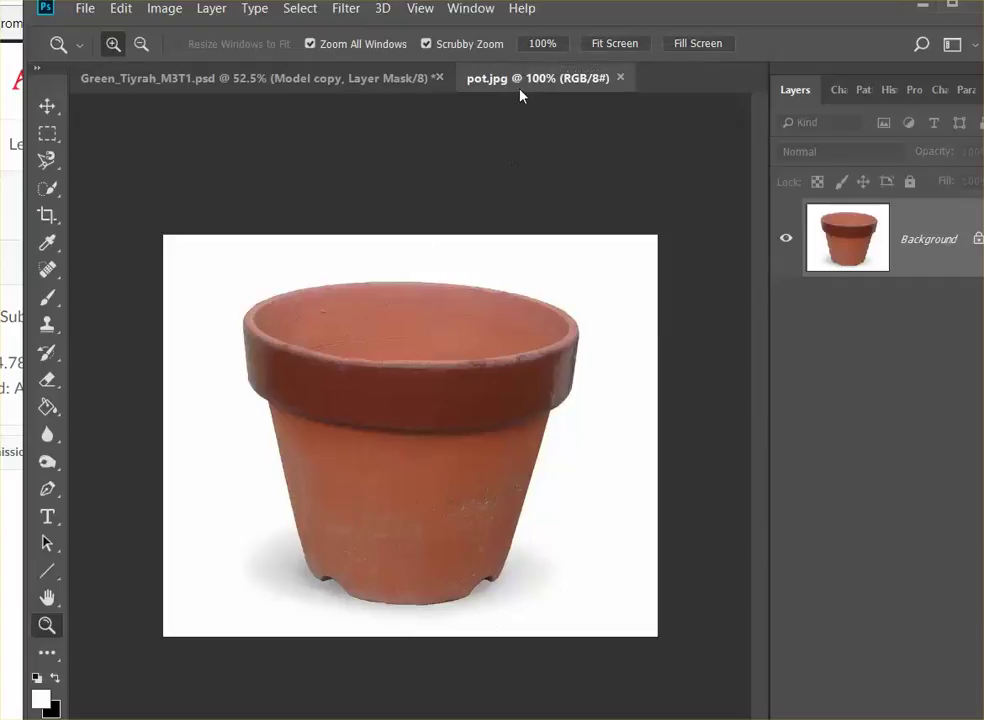
{"action": "left_click", "coordinate": [300, 9]}
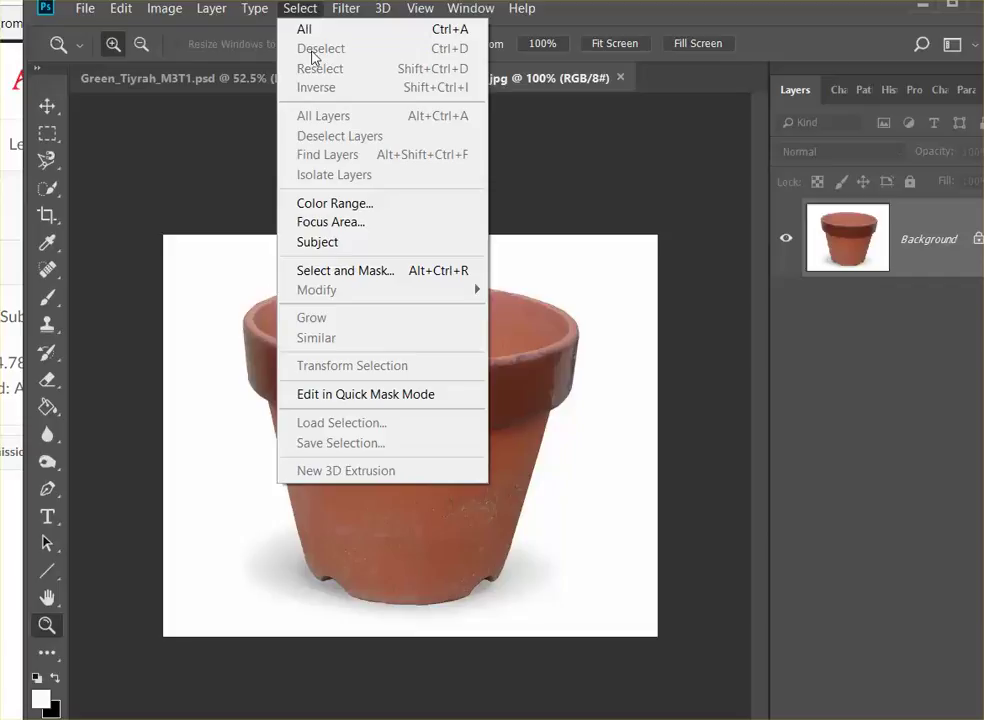
{"action": "left_click", "coordinate": [307, 16]}
{"action": "left_click", "coordinate": [300, 29]}
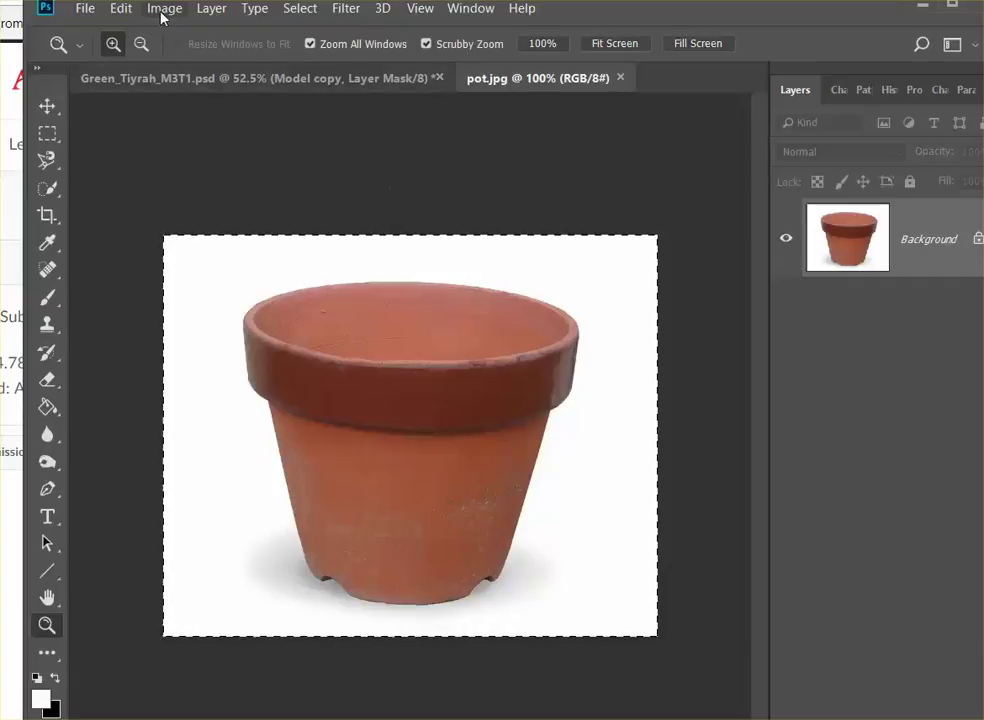
Step: Copy the selected pot image into the model's PSD document and move it in front of the model's face, over the shadow's edge
{"action": "left_click", "coordinate": [123, 12]}
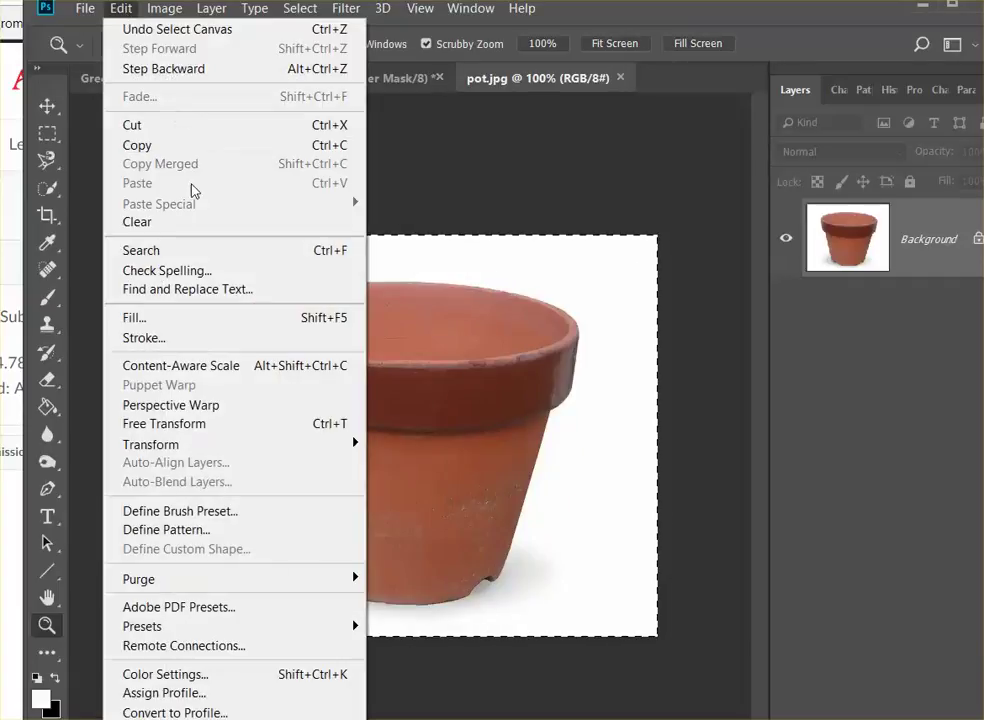
{"action": "left_click", "coordinate": [150, 145]}
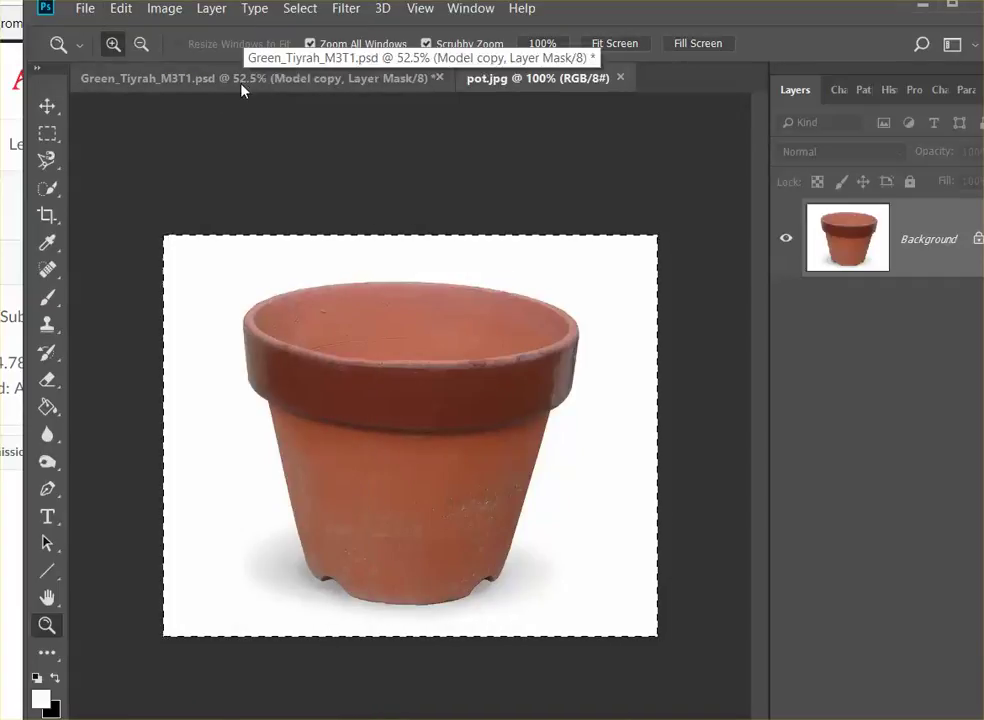
{"action": "left_click", "coordinate": [241, 90]}
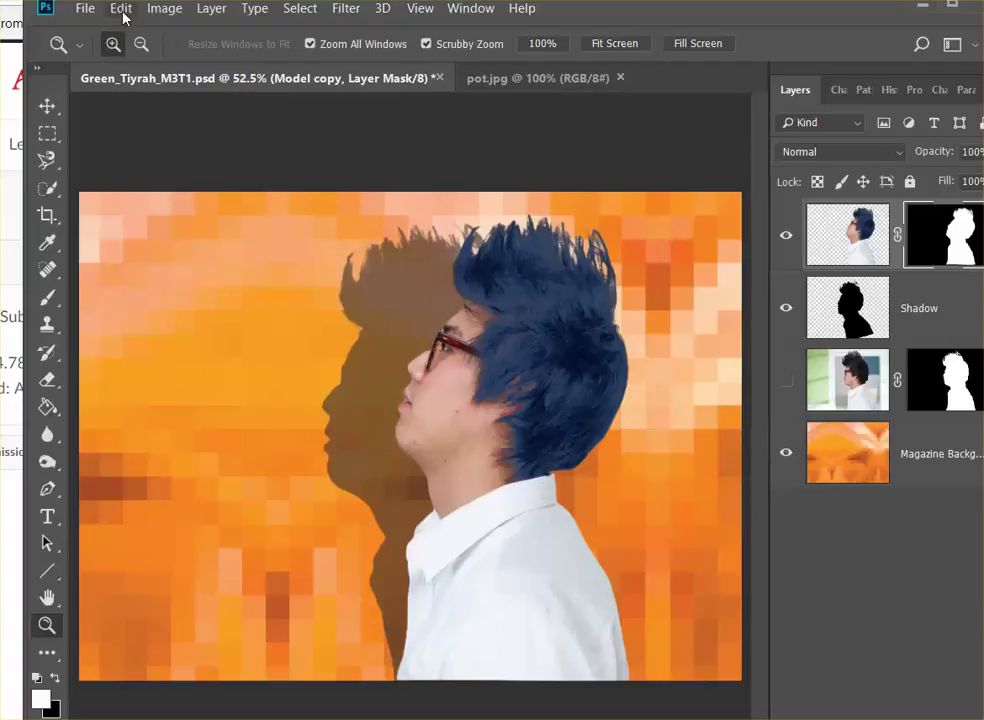
{"action": "left_click", "coordinate": [123, 12]}
{"action": "left_click", "coordinate": [156, 183]}
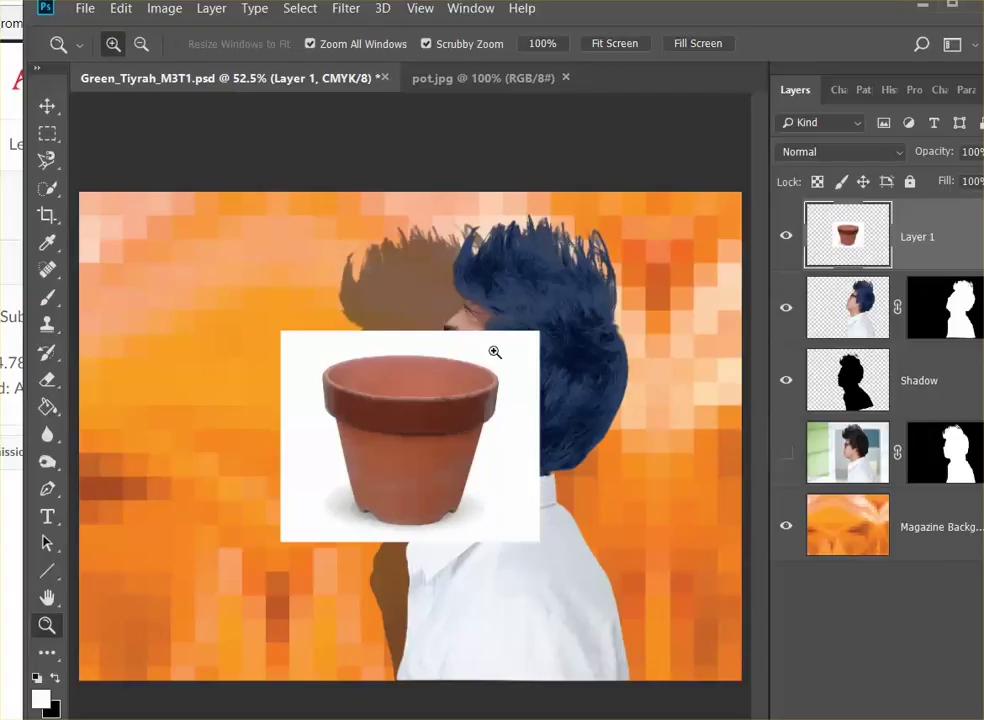
{"action": "left_click", "coordinate": [48, 107]}
{"action": "left_click_drag", "start_coordinate": [527, 400], "coordinate": [358, 305]}
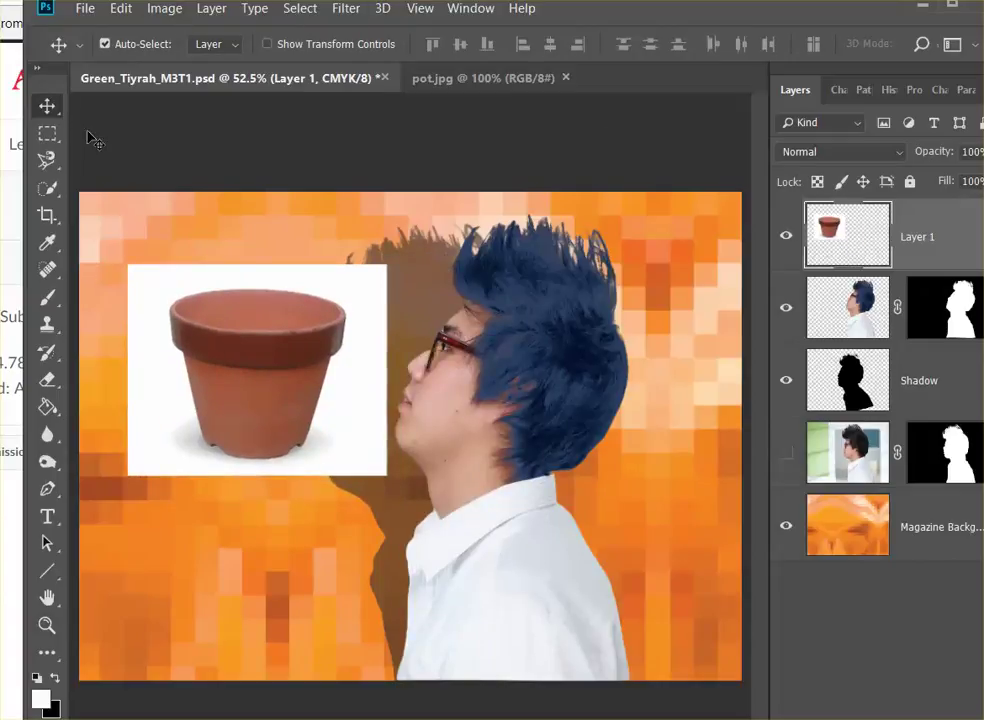
Step: Select the pot with the Quick Selection tool and add a layer mask that reveals only the selection
{"action": "left_click", "coordinate": [48, 189]}
{"action": "mouse_move", "coordinate": [250, 343]}
{"action": "left_mouse_down"}
{"action": "mouse_move", "coordinate": [222, 356]}
{"action": "mouse_move", "coordinate": [248, 423]}
{"action": "left_mouse_up"}
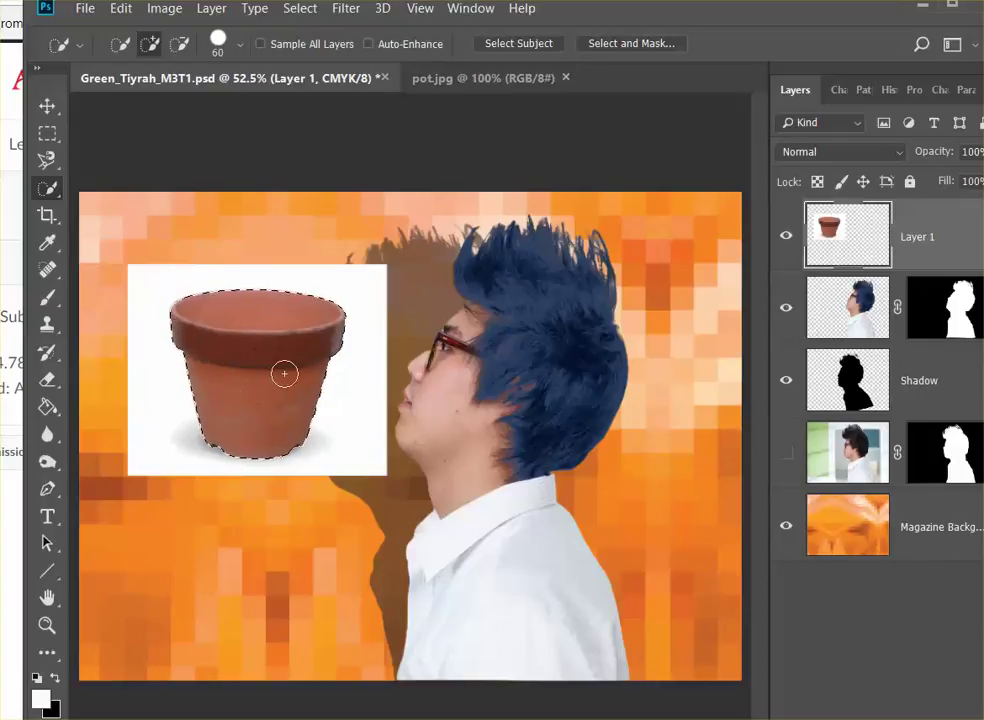
{"action": "left_click", "coordinate": [221, 12]}
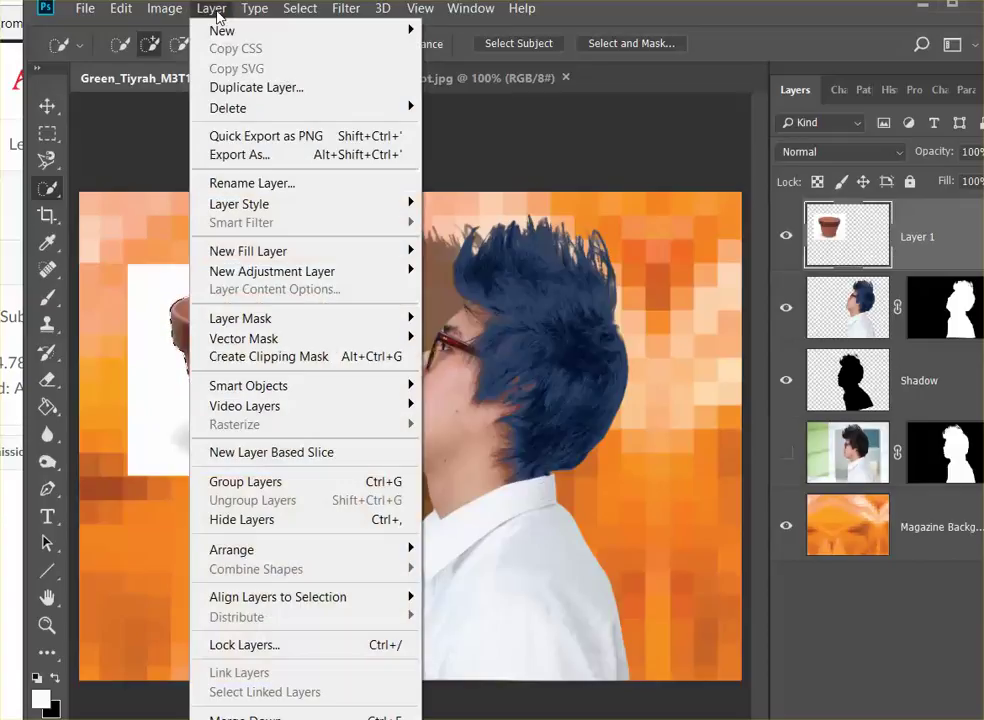
{"action": "mouse_move", "coordinate": [258, 325]}
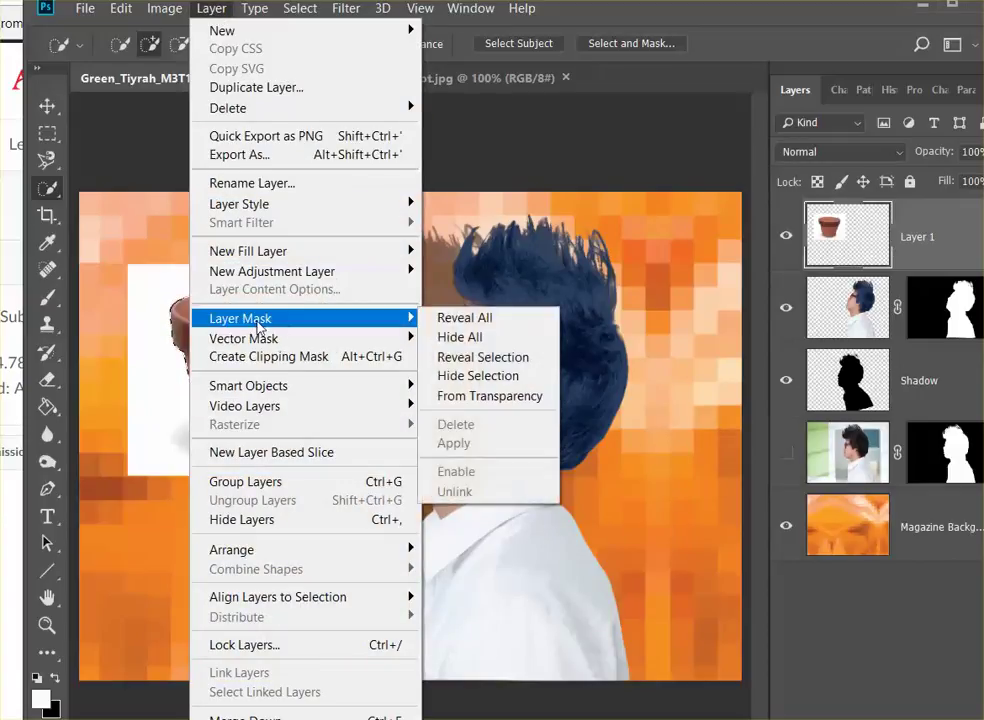
{"action": "left_click", "coordinate": [490, 357]}
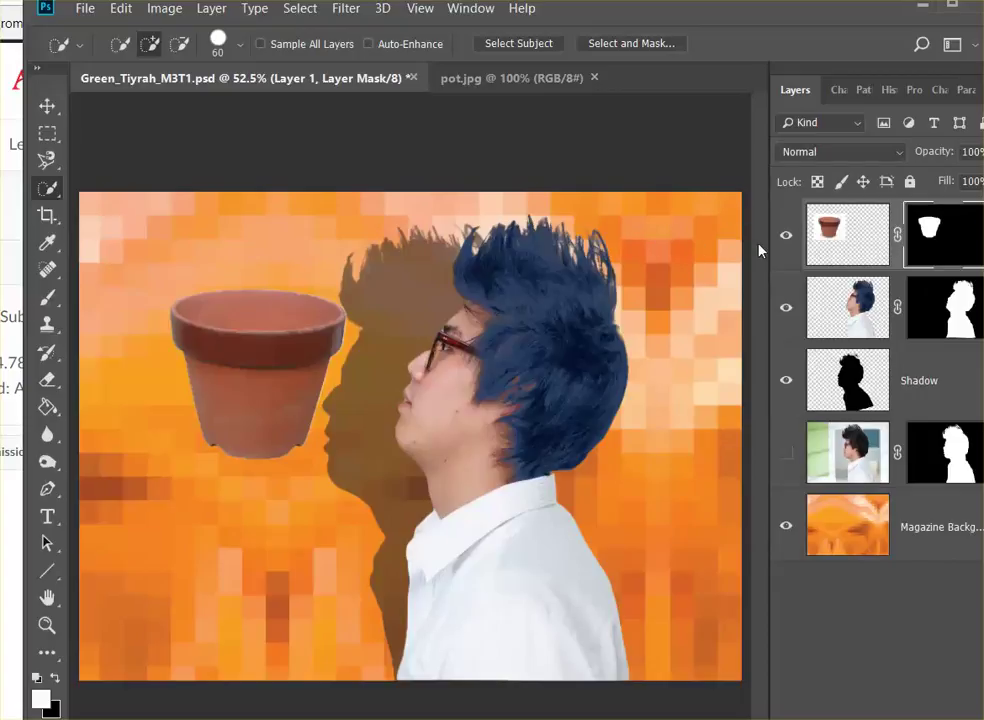
Step: Target the pot layer's image instead of its mask and add a Hue/Saturation adjustment layer clipped to the pot layer
{"action": "left_click", "coordinate": [894, 248]}
{"action": "left_click", "coordinate": [897, 238]}
{"action": "left_click", "coordinate": [857, 250]}
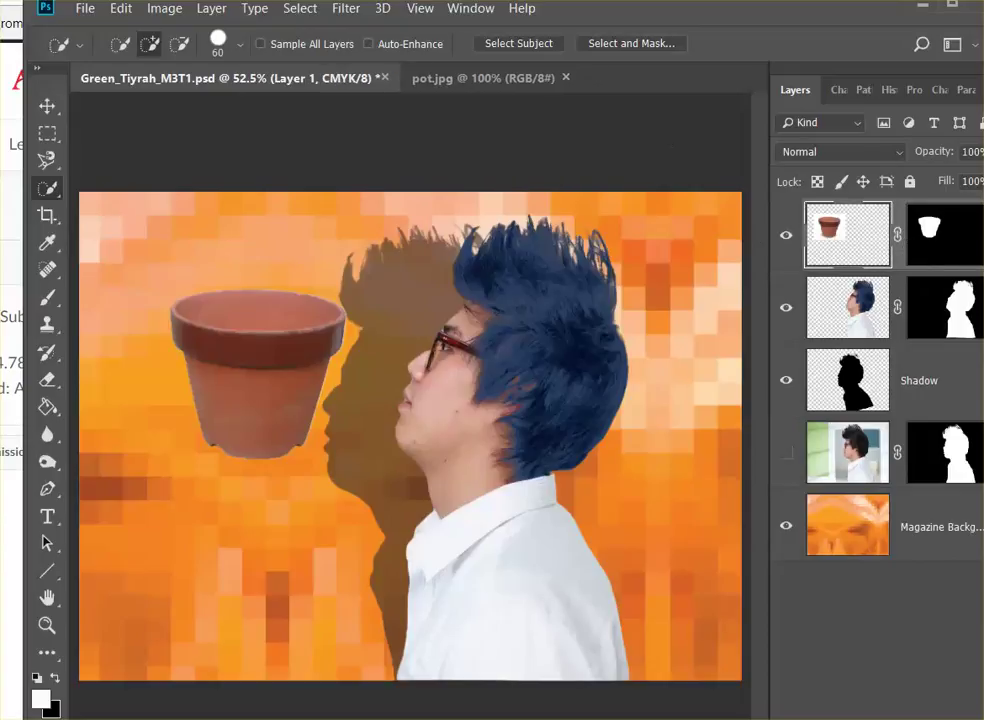
{"action": "left_click", "coordinate": [216, 12]}
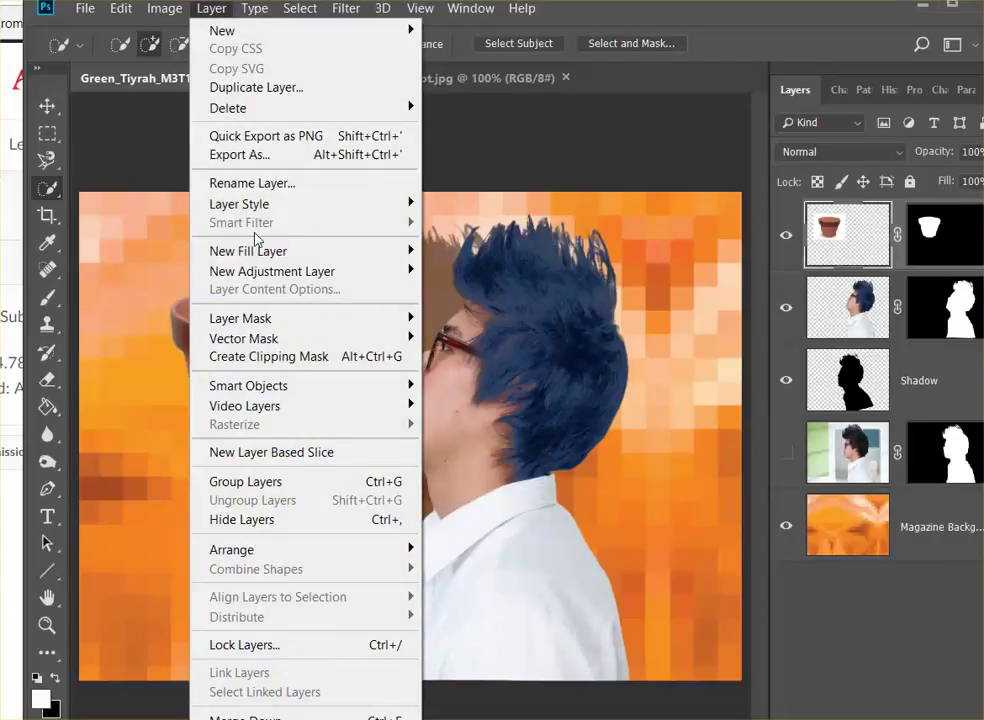
{"action": "mouse_move", "coordinate": [228, 272]}
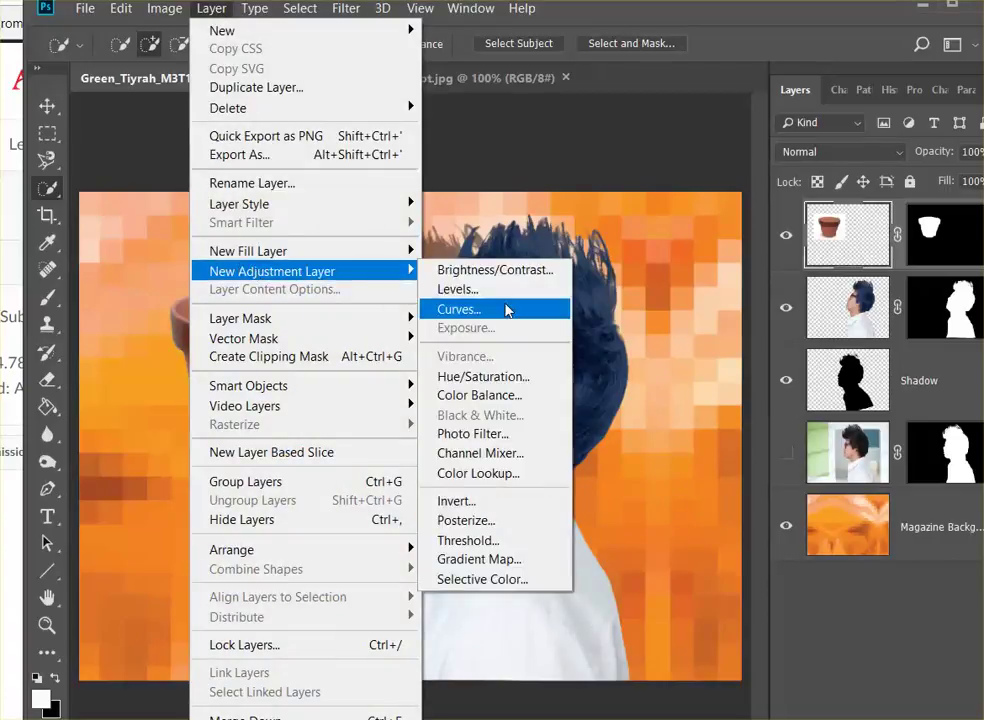
{"action": "left_click", "coordinate": [485, 376]}
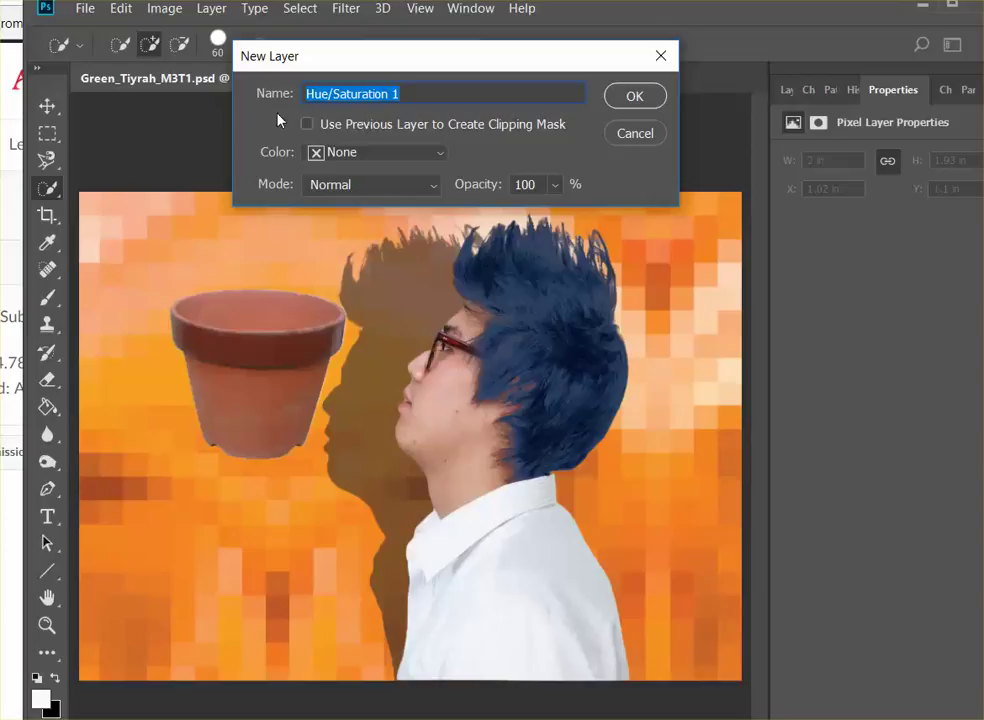
{"action": "left_click", "coordinate": [308, 124]}
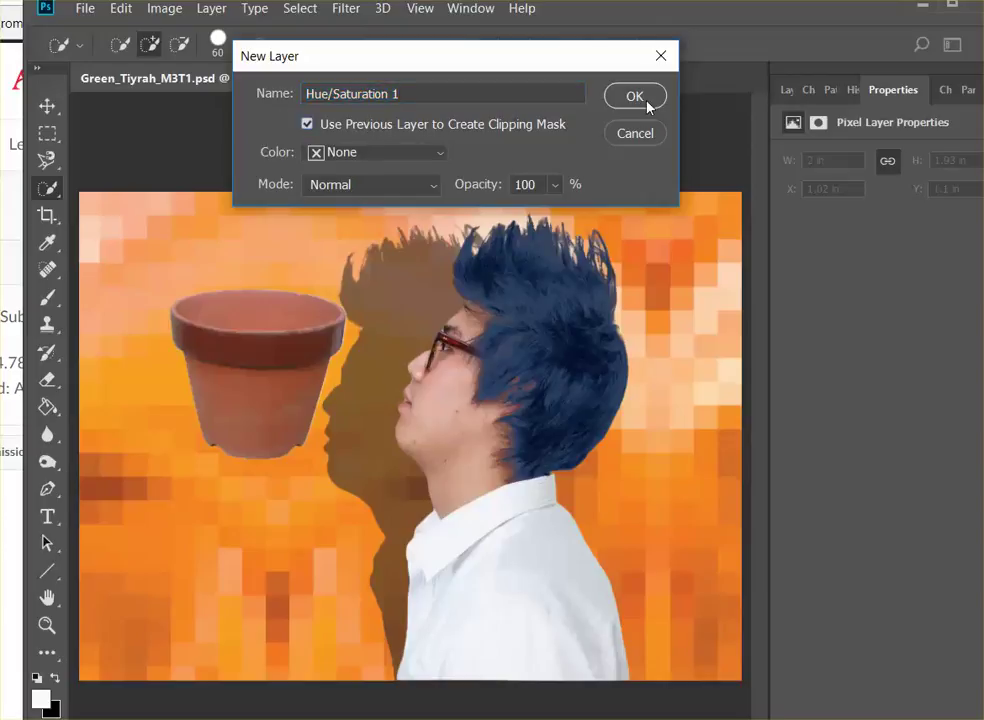
{"action": "left_click", "coordinate": [646, 102]}
Step: Set the pot adjustment's Lightness to -33 and Saturation to +58, and compare the image without and with the adjustment
{"action": "left_click_drag", "start_coordinate": [886, 316], "coordinate": [855, 328]}
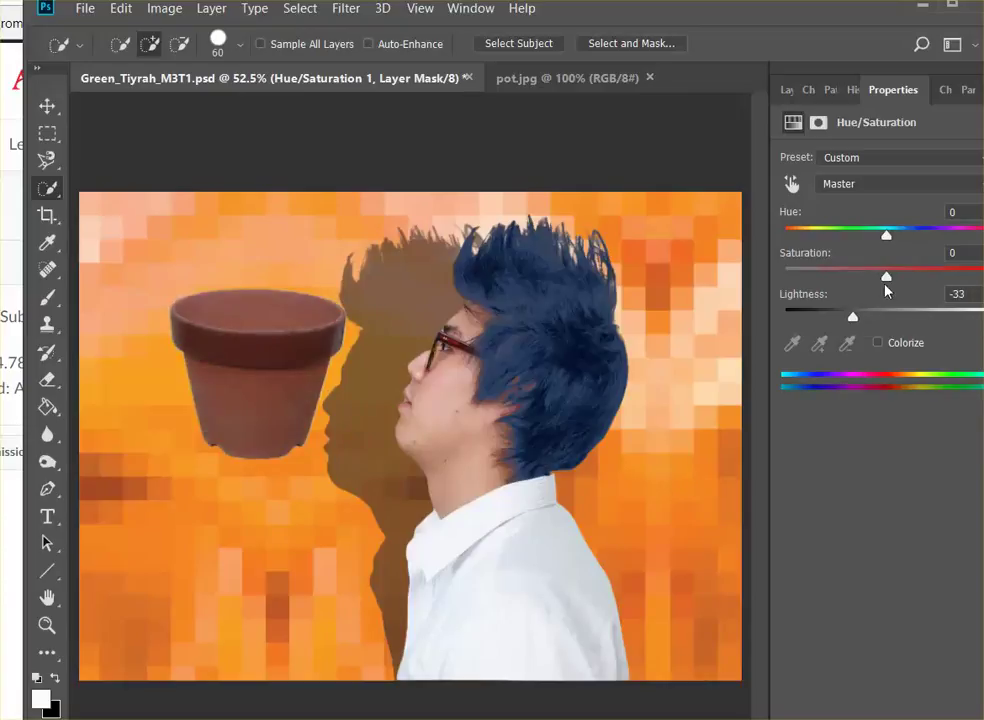
{"action": "left_click_drag", "start_coordinate": [886, 277], "coordinate": [946, 272]}
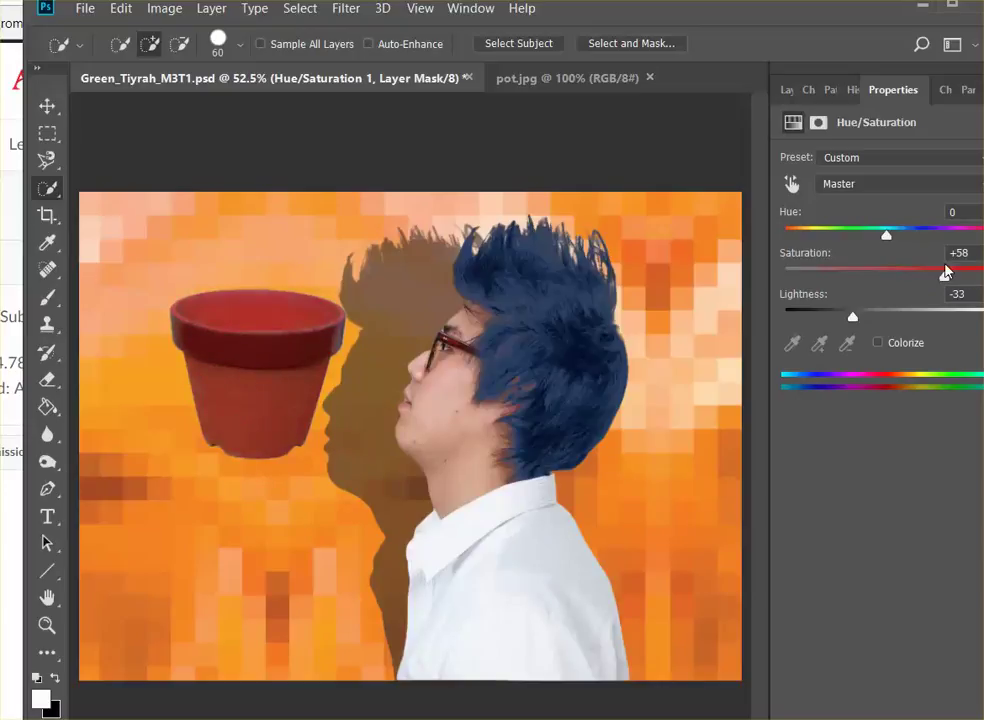
{"action": "left_click", "coordinate": [787, 92]}
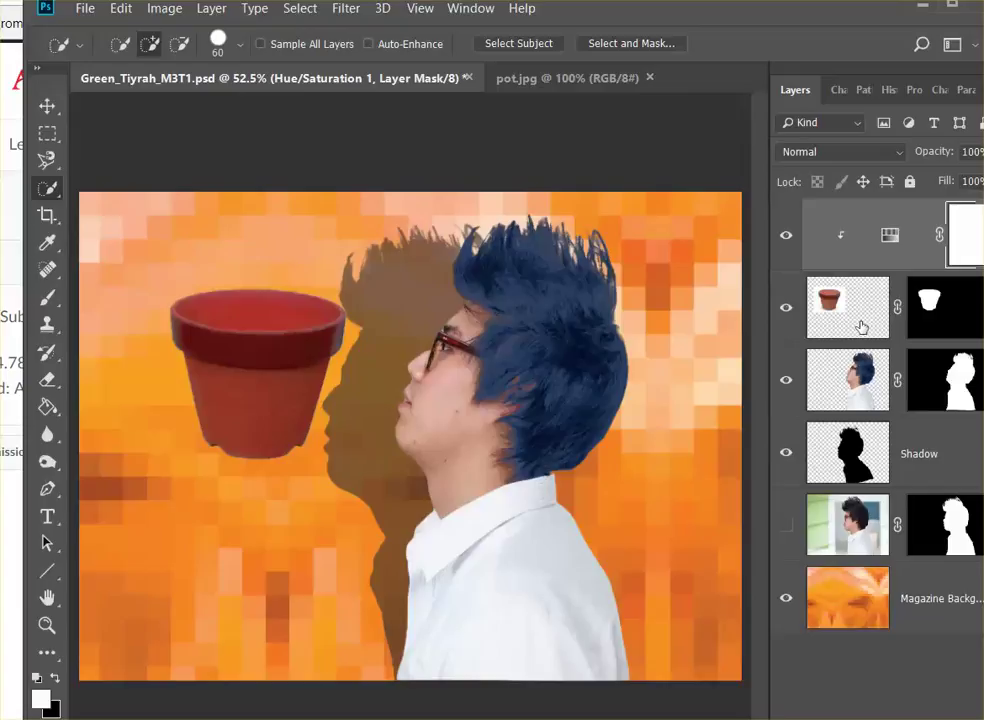
{"action": "left_click", "coordinate": [787, 242]}
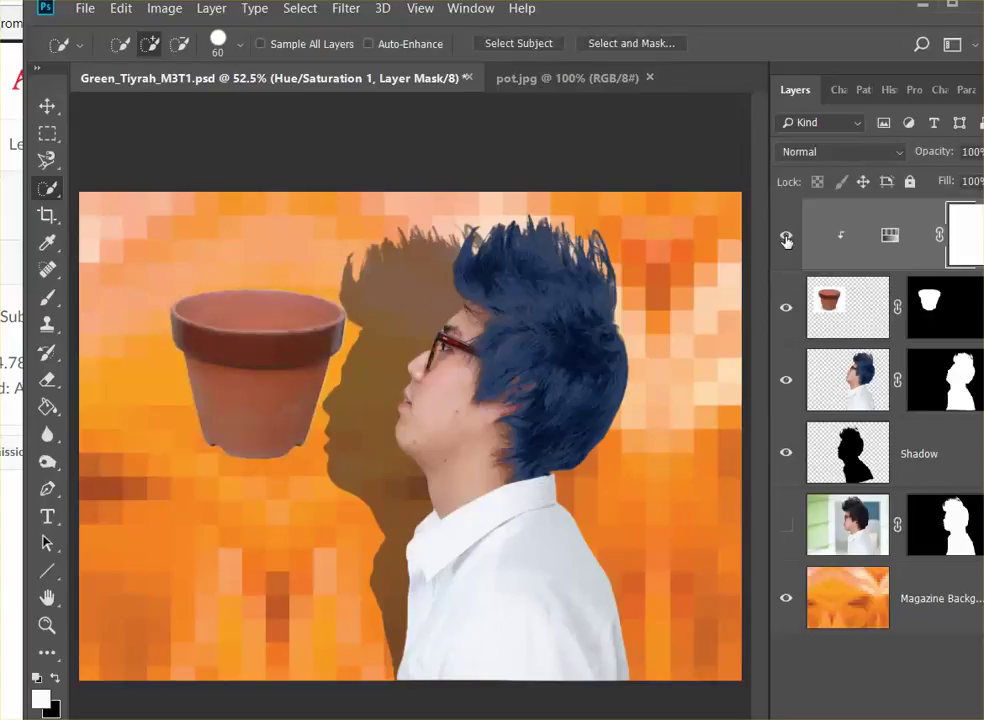
{"action": "left_click", "coordinate": [787, 240]}
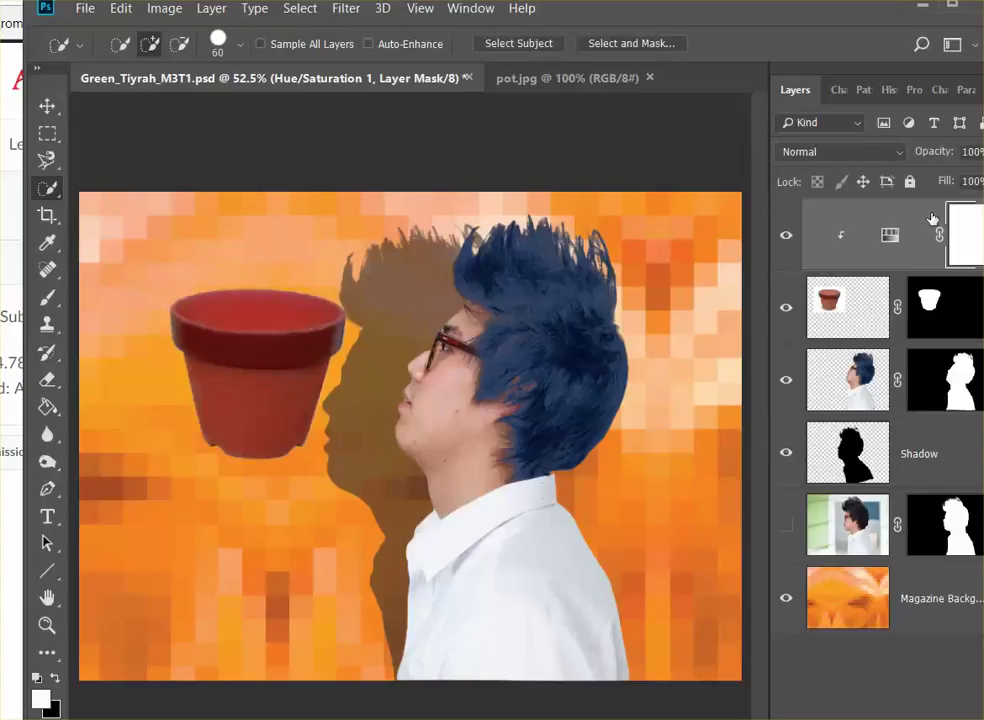